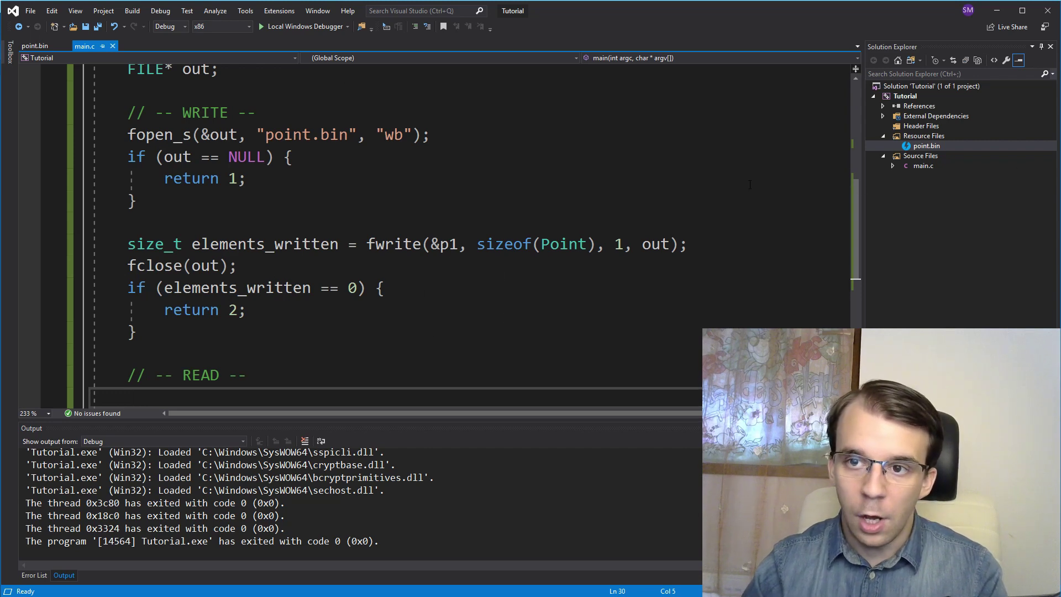
# Review point.bin's raw bytes and the p1 and p2 declarations in main.c
pyautogui.click(34, 45)
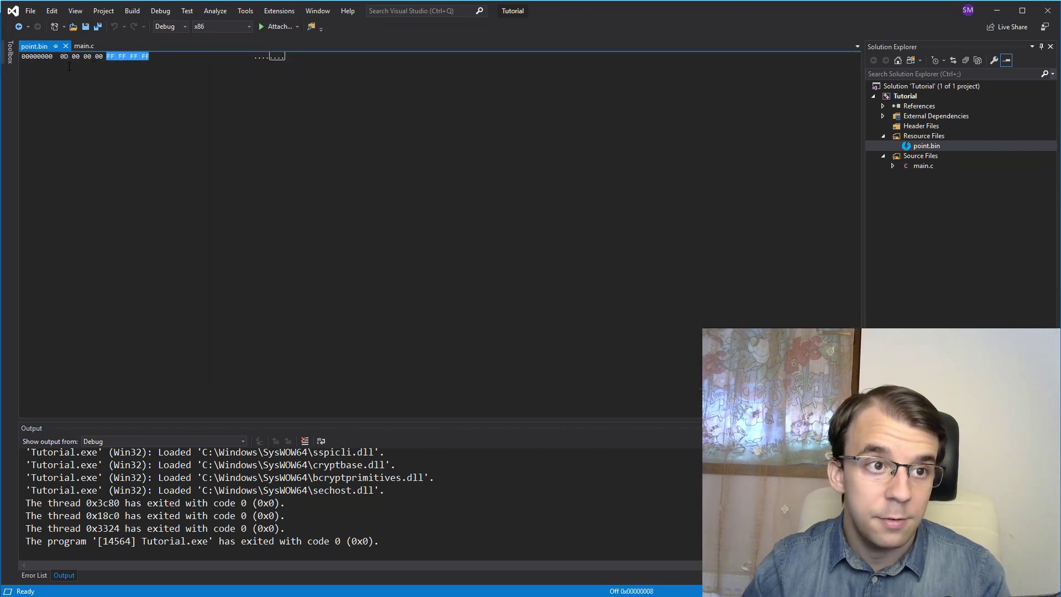
pyautogui.click(84, 46)
pyautogui.scroll(5, 838, 165)
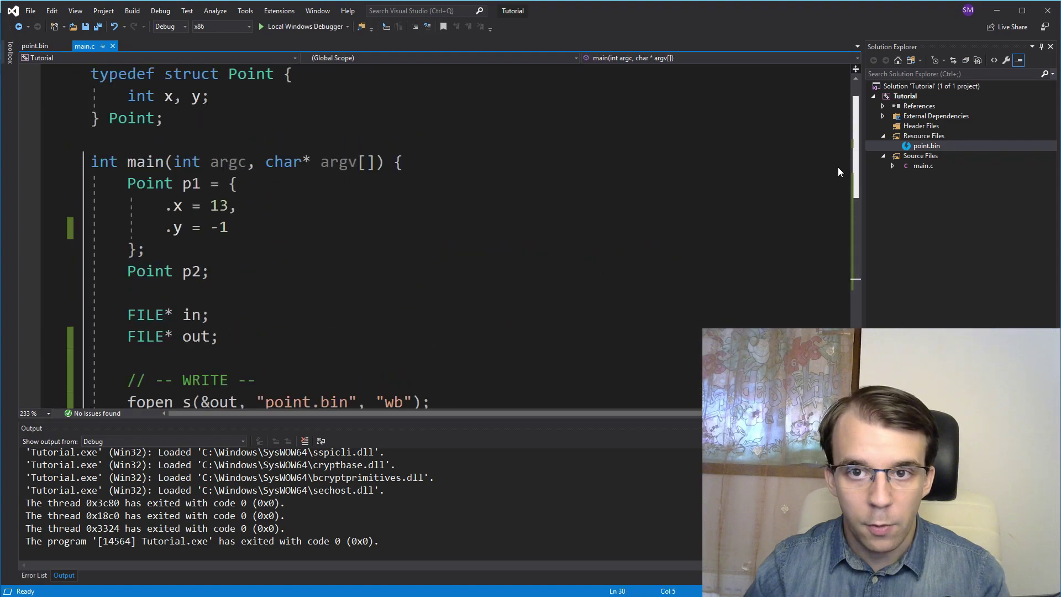
pyautogui.click(182, 205)
pyautogui.hotkey('shift', 'Right')
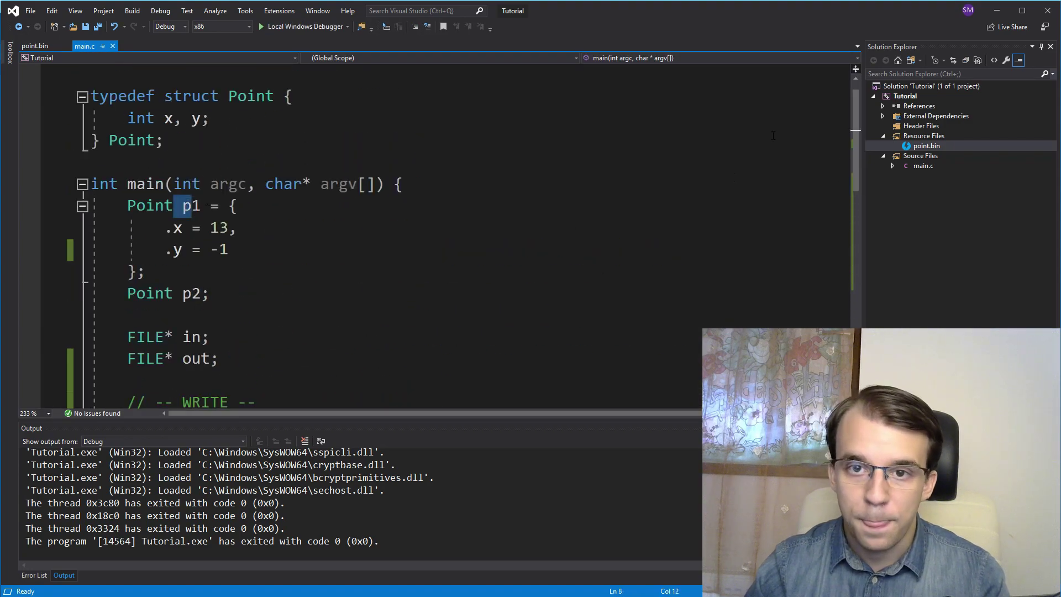
pyautogui.press('End')
pyautogui.scroll(-3, 384, 278)
pyautogui.scroll(-2, 384, 278)
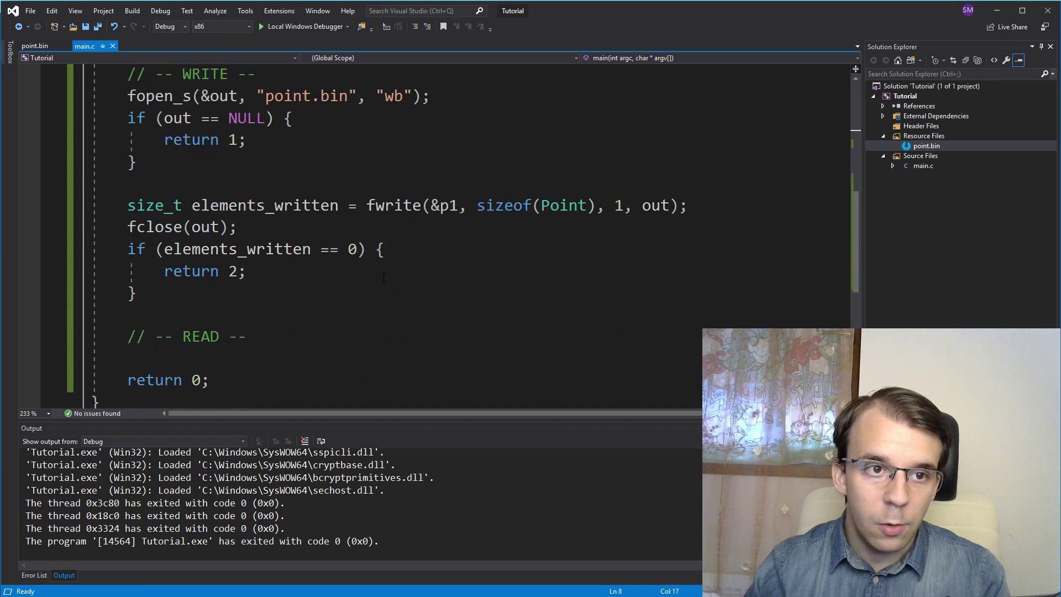
pyautogui.scroll(2, 382, 278)
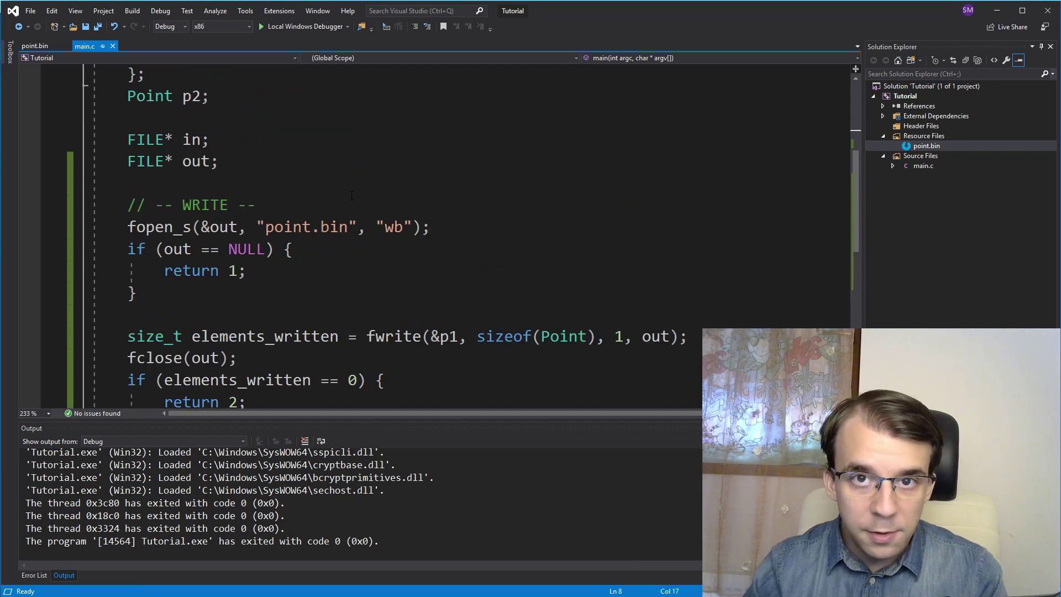
pyautogui.scroll(2, 343, 195)
pyautogui.moveTo(164, 162); pyautogui.dragTo(276, 187)
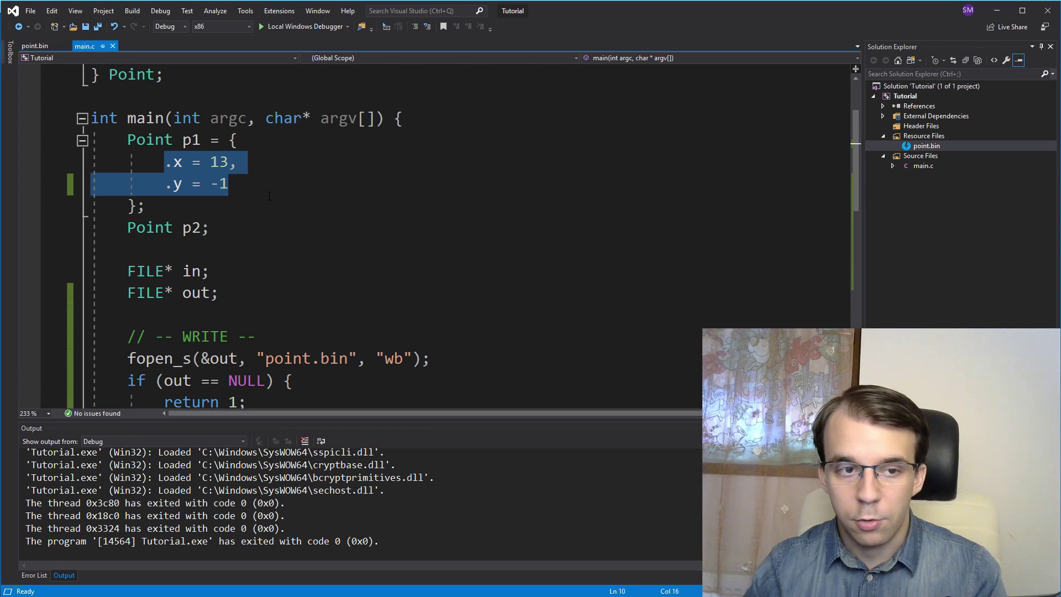
pyautogui.click(320, 204)
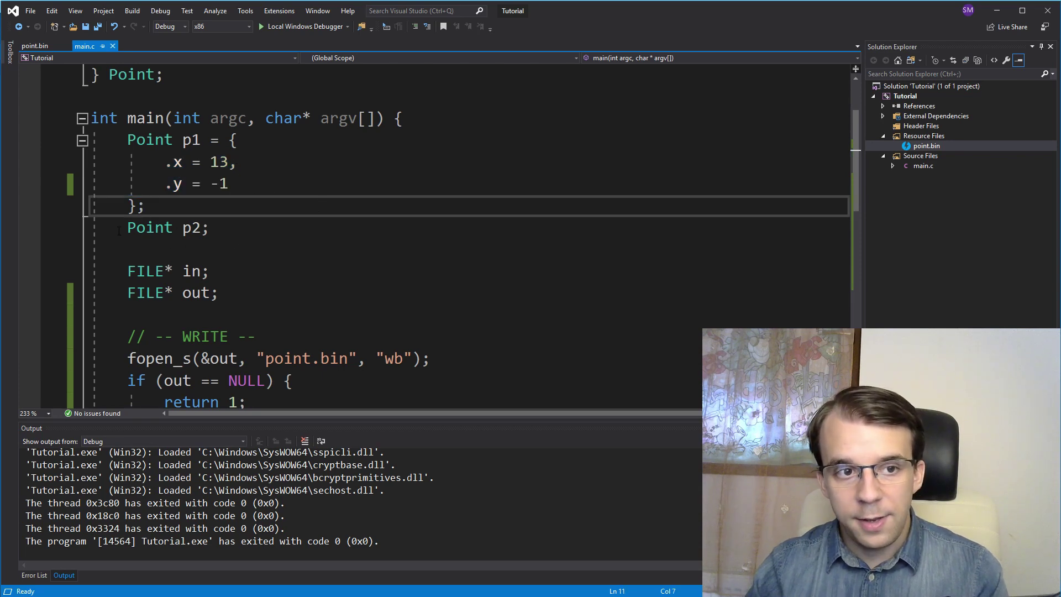
pyautogui.moveTo(126, 229); pyautogui.dragTo(212, 229)
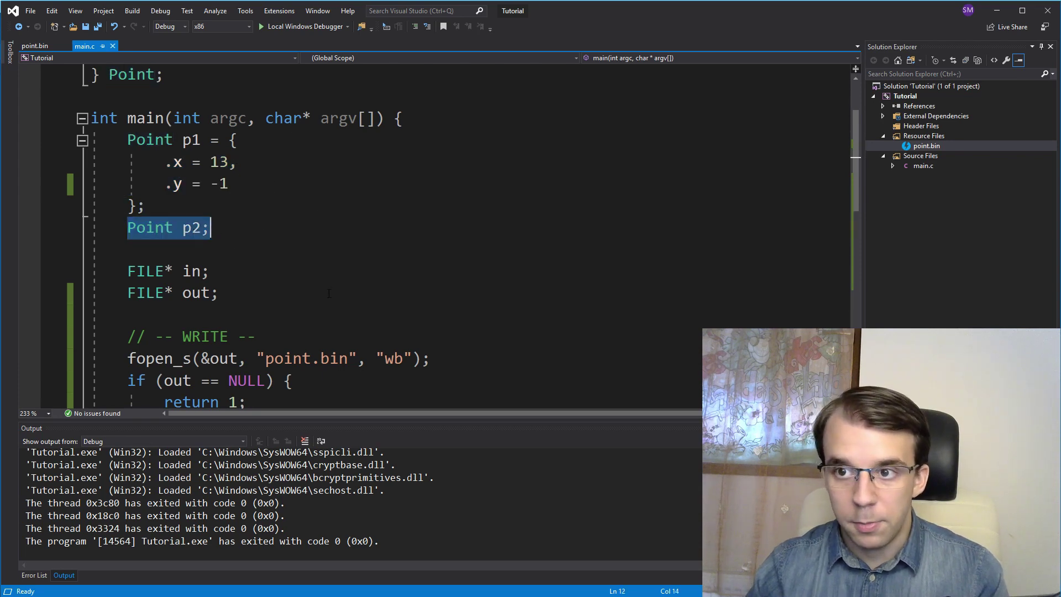
pyautogui.scroll(-4, 328, 293)
pyautogui.scroll(-1, 329, 293)
# Add fopen_s(&in, "point.bin", "rb"); under the READ comment and save main.c
pyautogui.click(309, 291)
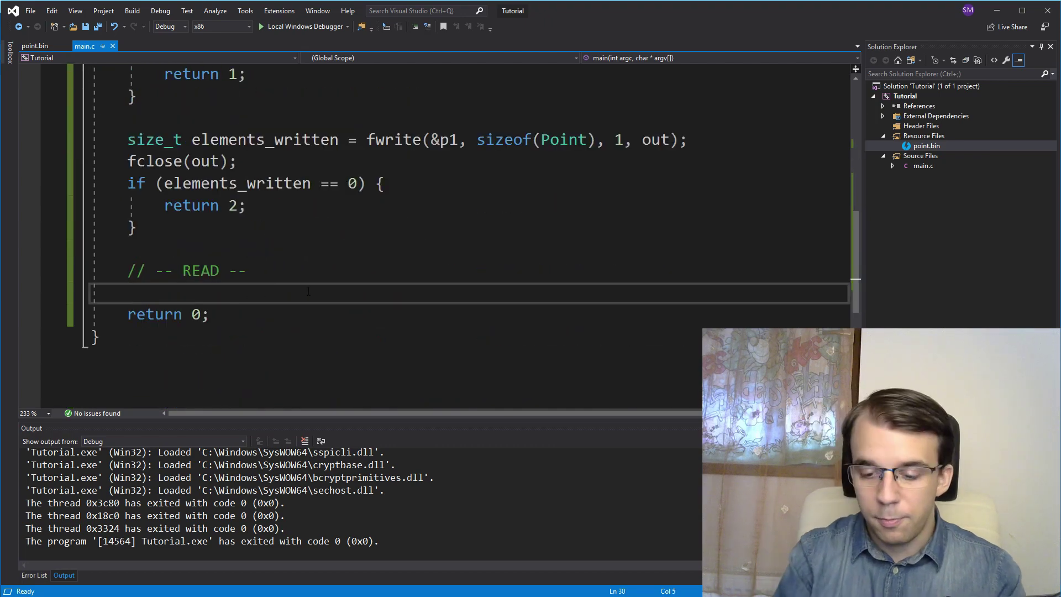
pyautogui.press('Return')
pyautogui.press('Return')
pyautogui.press('Up')
pyautogui.press('Up')
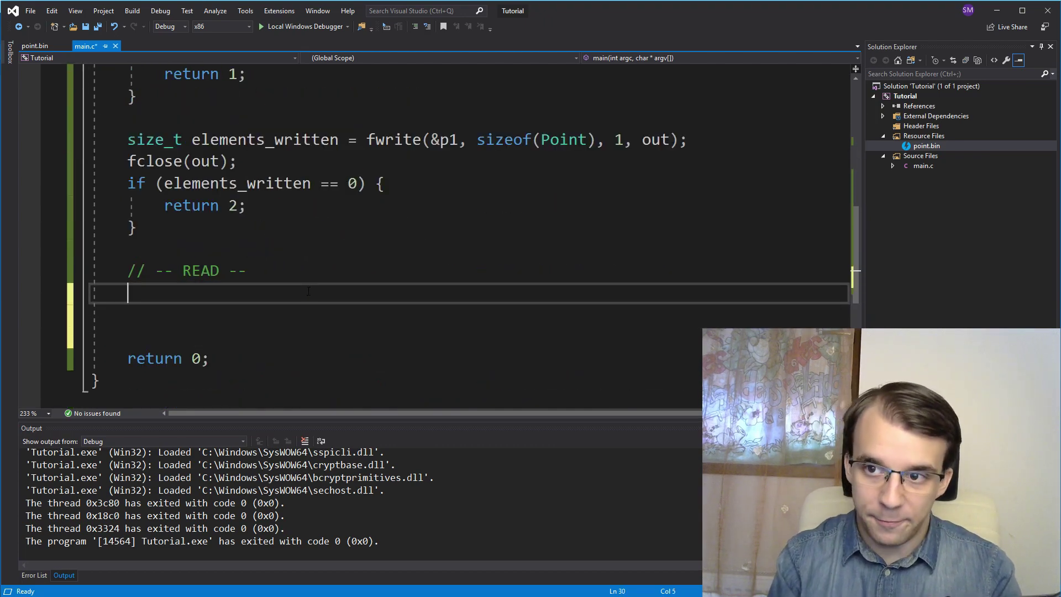
pyautogui.write('fopen')
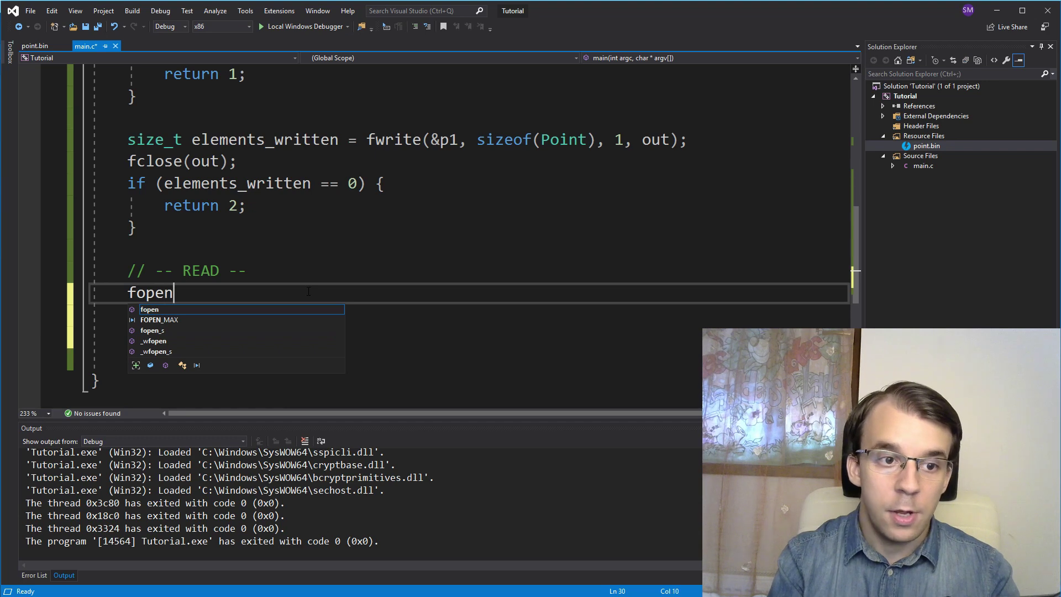
pyautogui.write('_s')
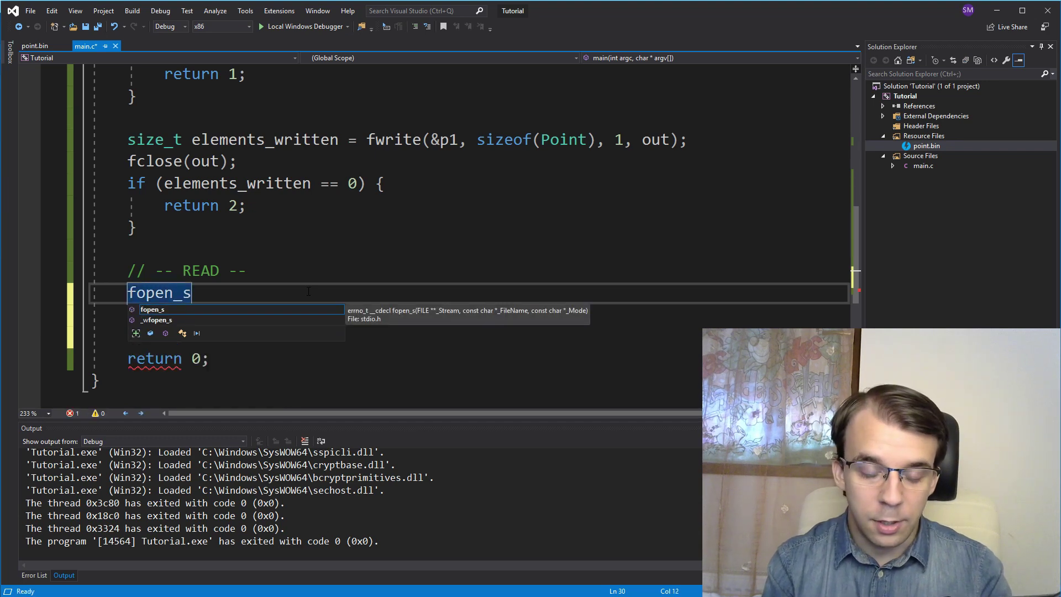
pyautogui.write('(')
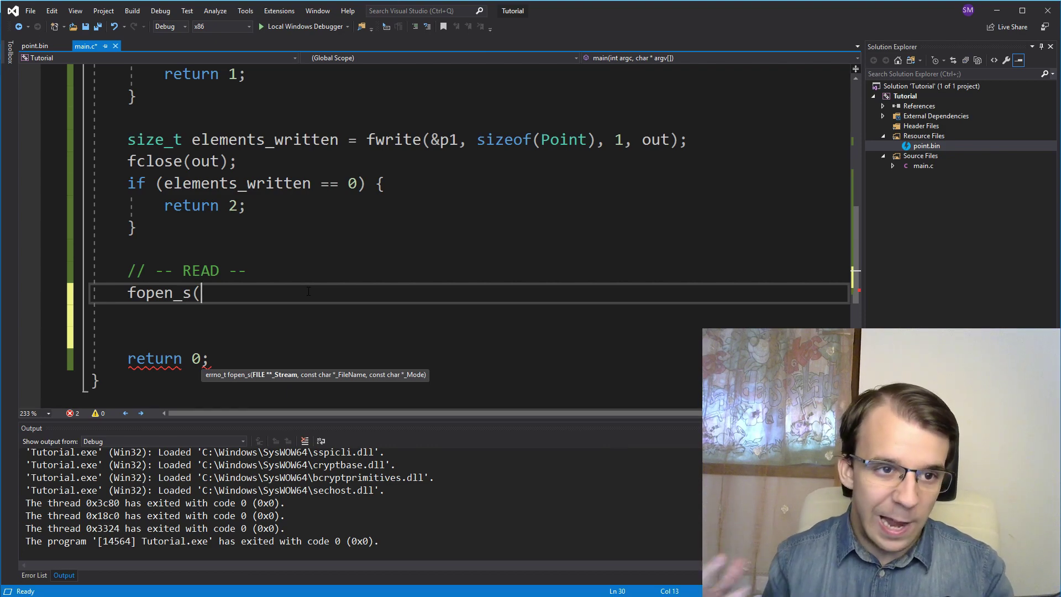
pyautogui.scroll(3, 223, 309)
pyautogui.scroll(1, 223, 309)
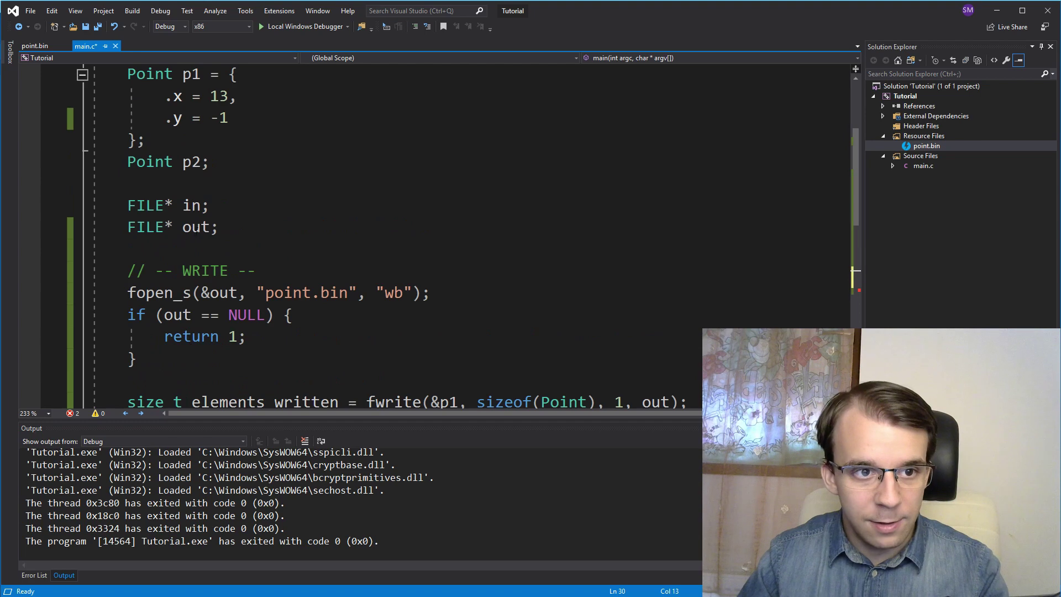
pyautogui.doubleClick(198, 206)
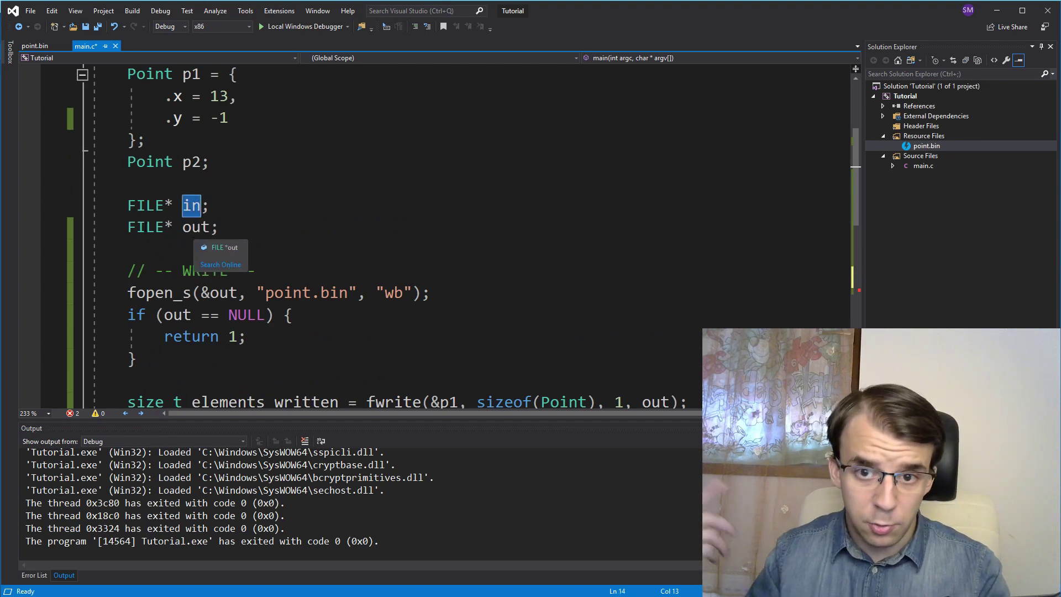
pyautogui.click(171, 209)
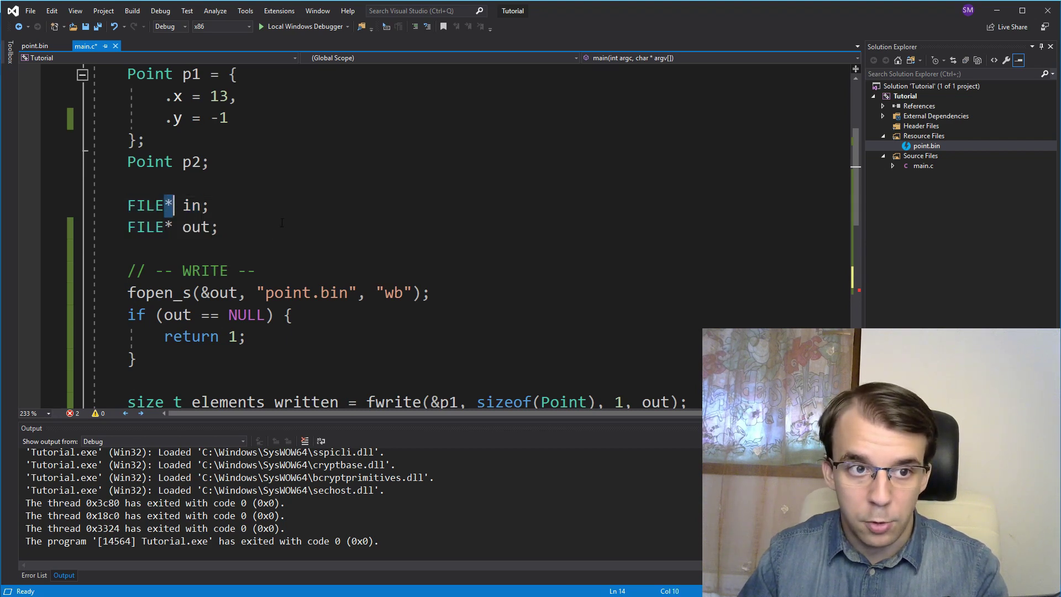
pyautogui.scroll(-3, 298, 222)
pyautogui.click(236, 357)
pyautogui.hotkey('ctrl', 'shift', 'space')
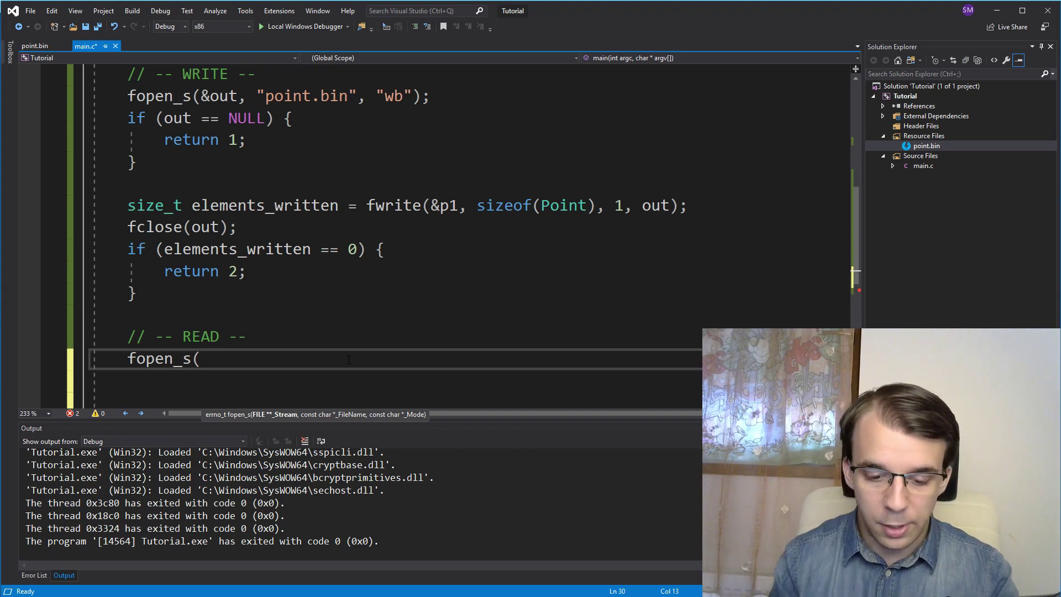
pyautogui.write('&in, ')
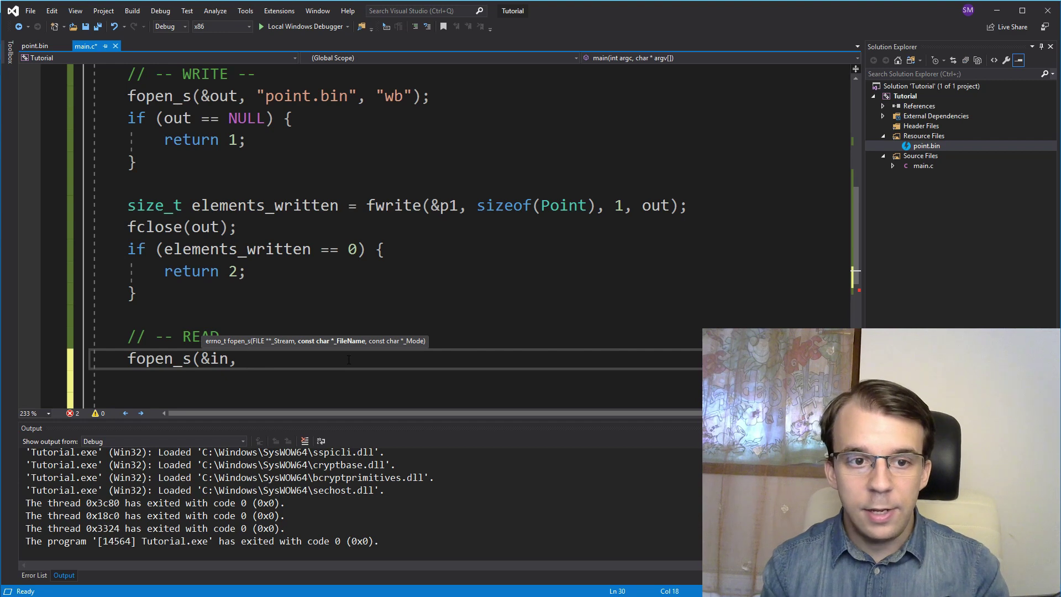
pyautogui.write('"point.')
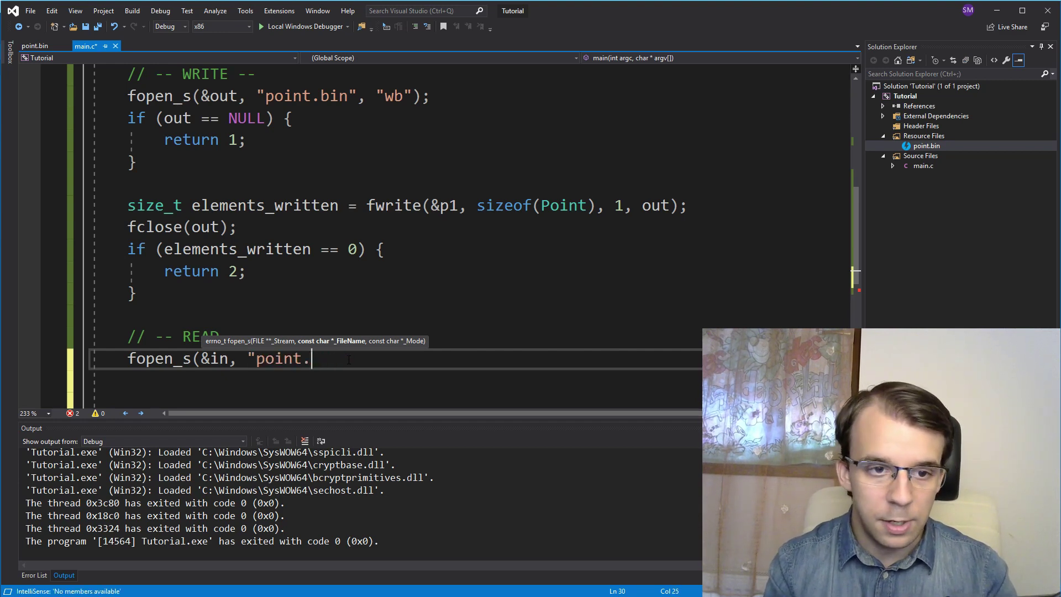
pyautogui.write('dat", ')
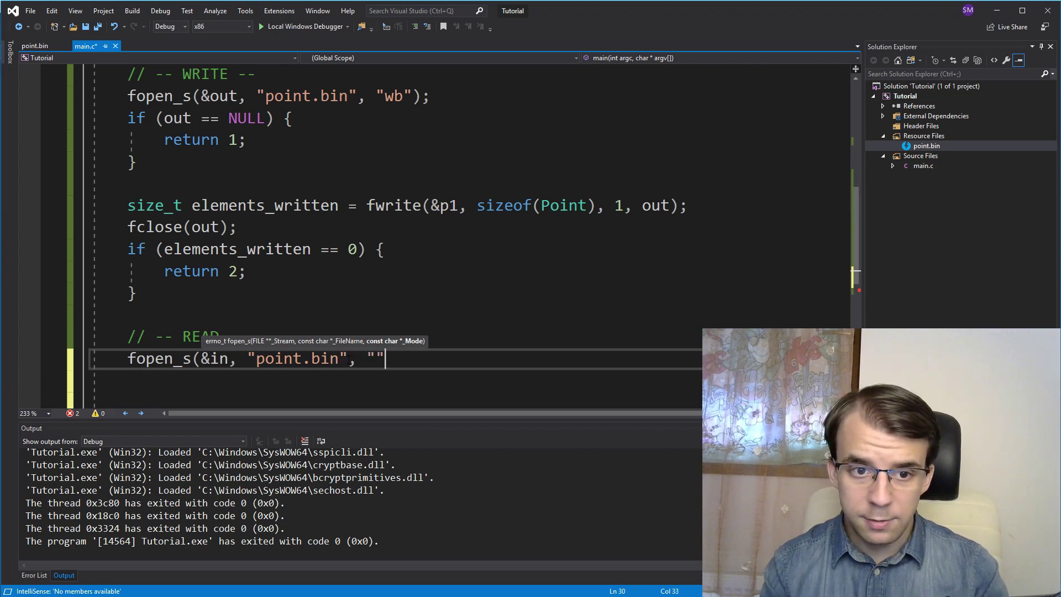
pyautogui.write('r')
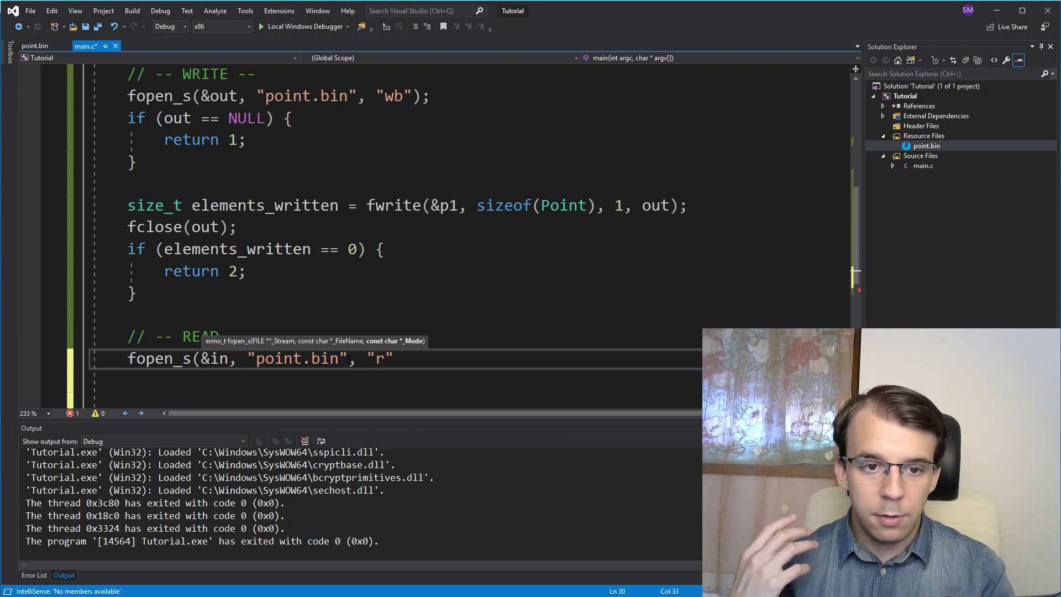
pyautogui.write('b')
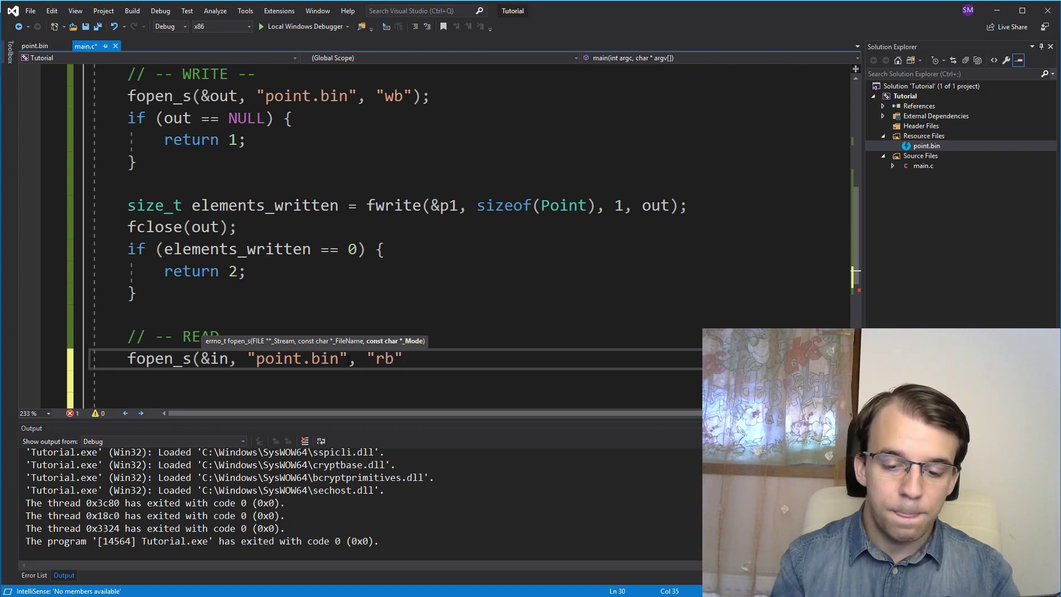
pyautogui.write(');')
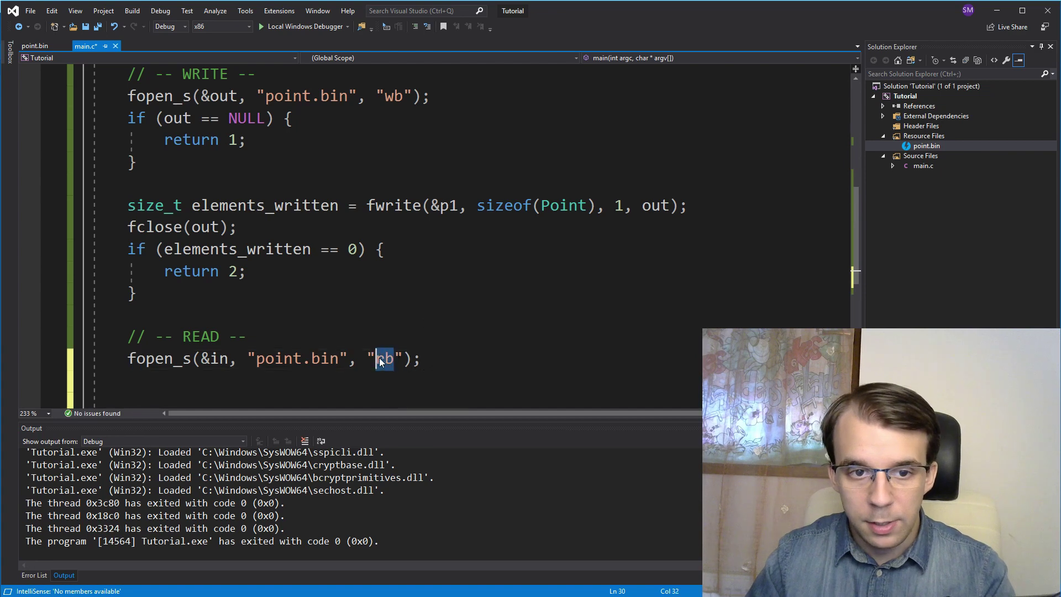
pyautogui.write('r')
pyautogui.hotkey('ctrl', 's')
pyautogui.scroll(-1, 407, 328)
# Inspect the in argument of the fopen_s(&in, "point.bin", "rb") call with Quick Info
pyautogui.press('Return')
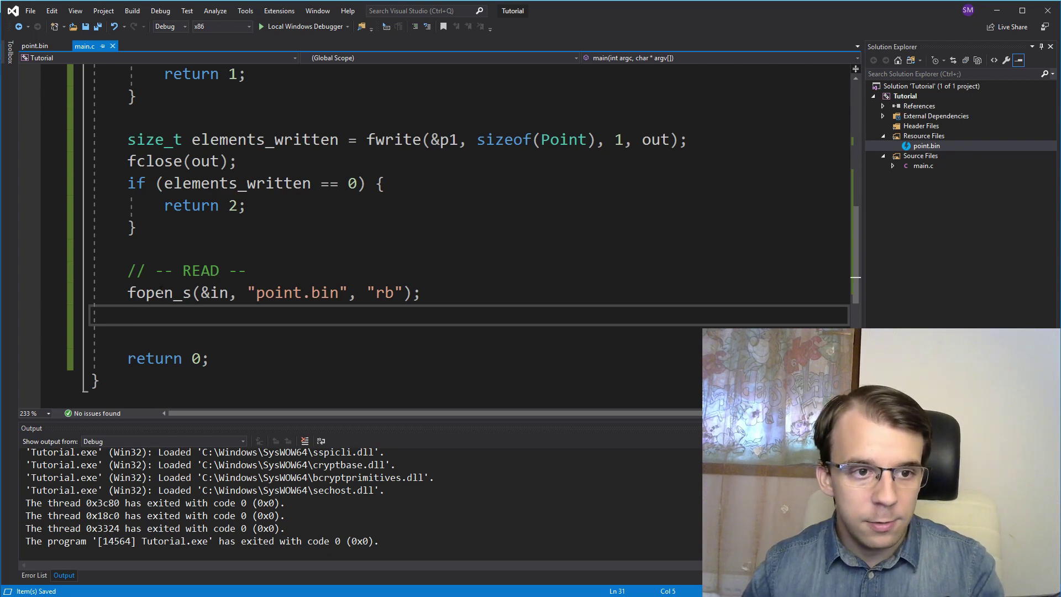
pyautogui.moveTo(160, 358)
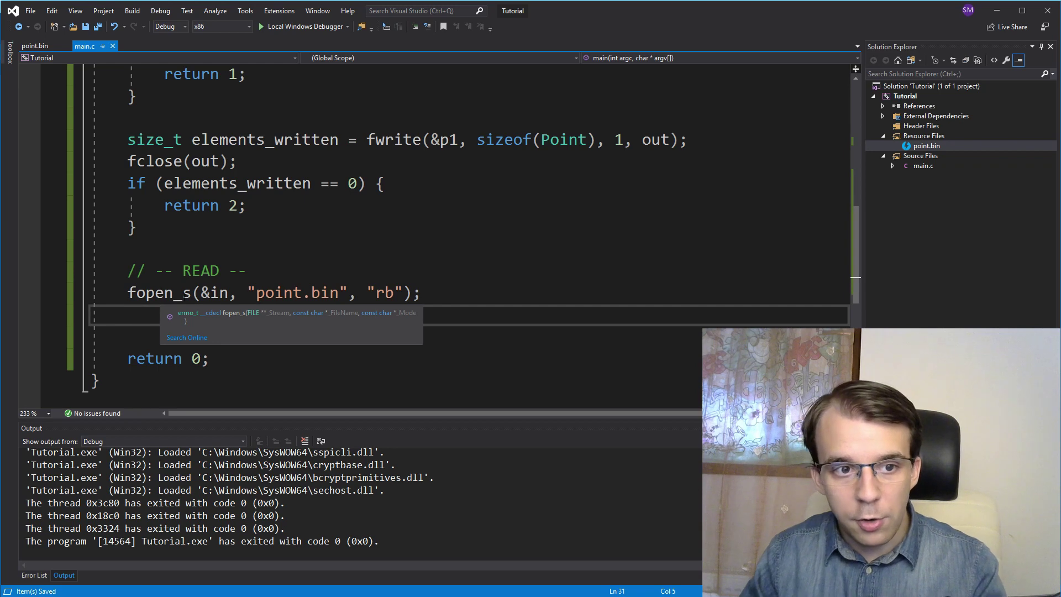
pyautogui.doubleClick(220, 293)
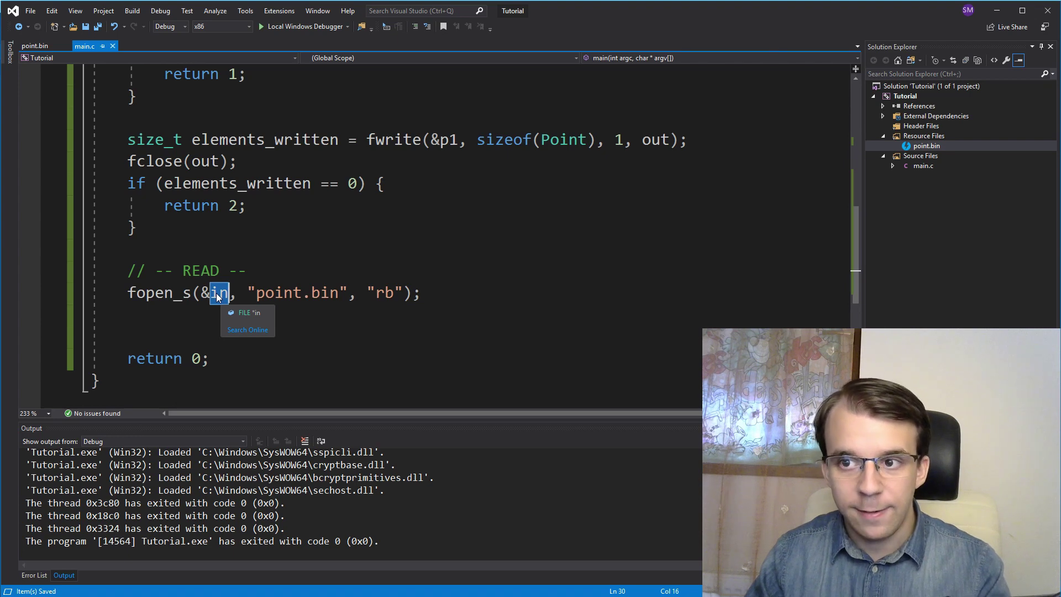
pyautogui.scroll(3, 212, 274)
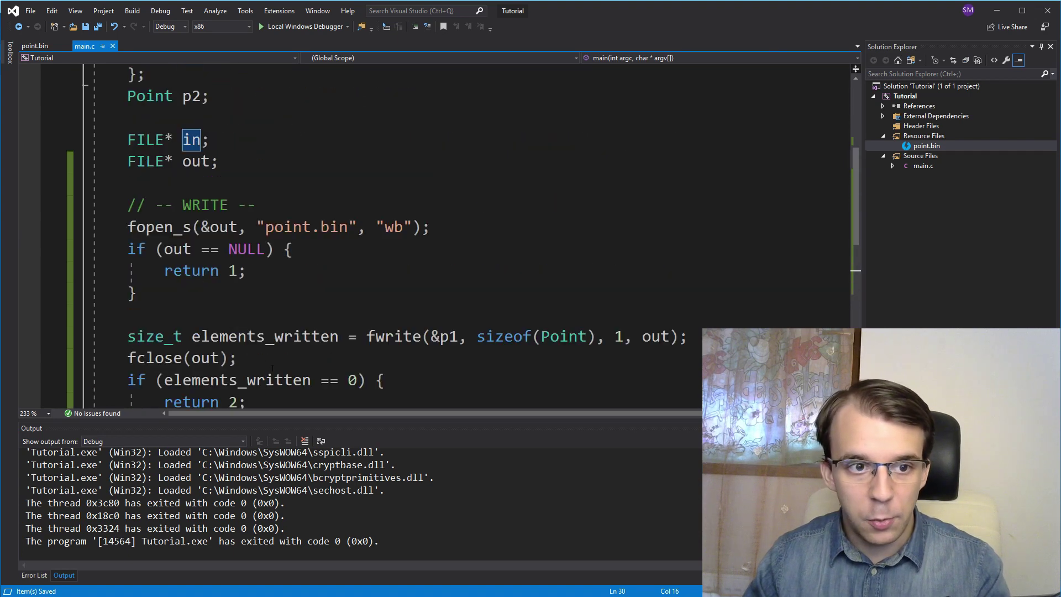
pyautogui.scroll(1, 206, 241)
pyautogui.scroll(-3, 208, 236)
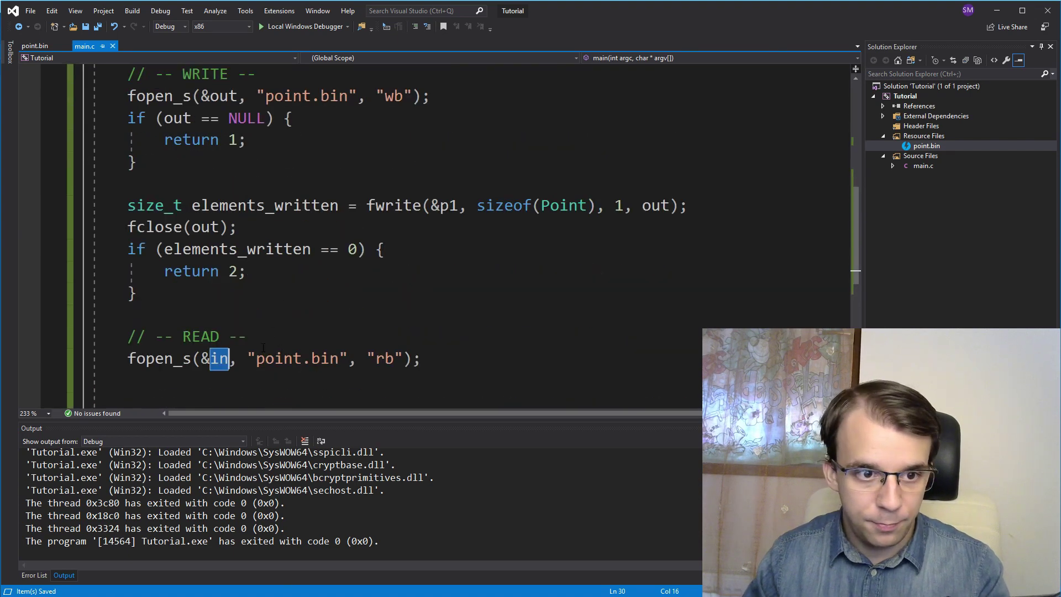
pyautogui.scroll(-1, 264, 348)
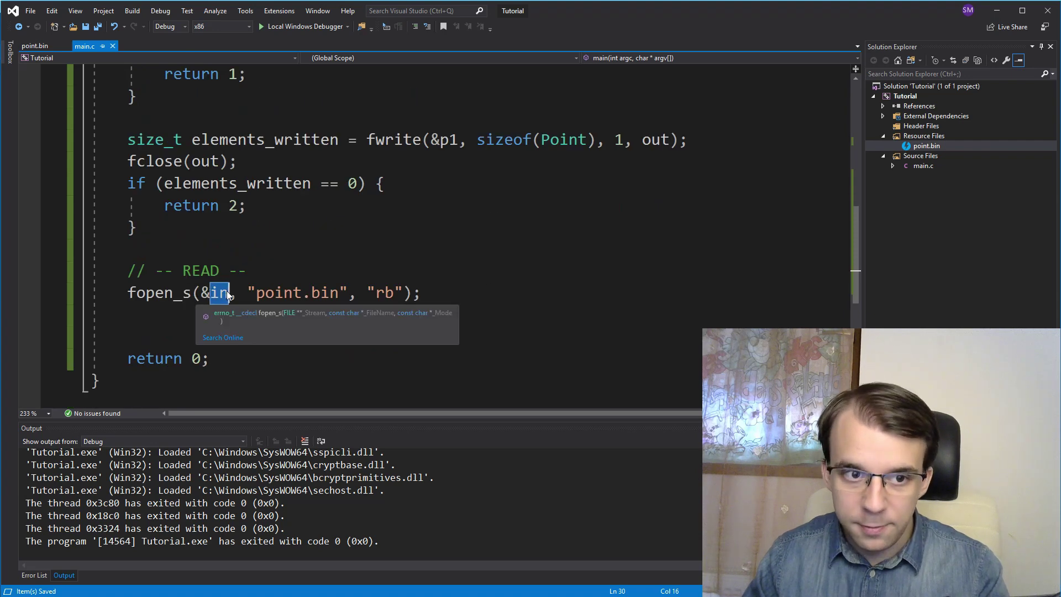
pyautogui.doubleClick(220, 293)
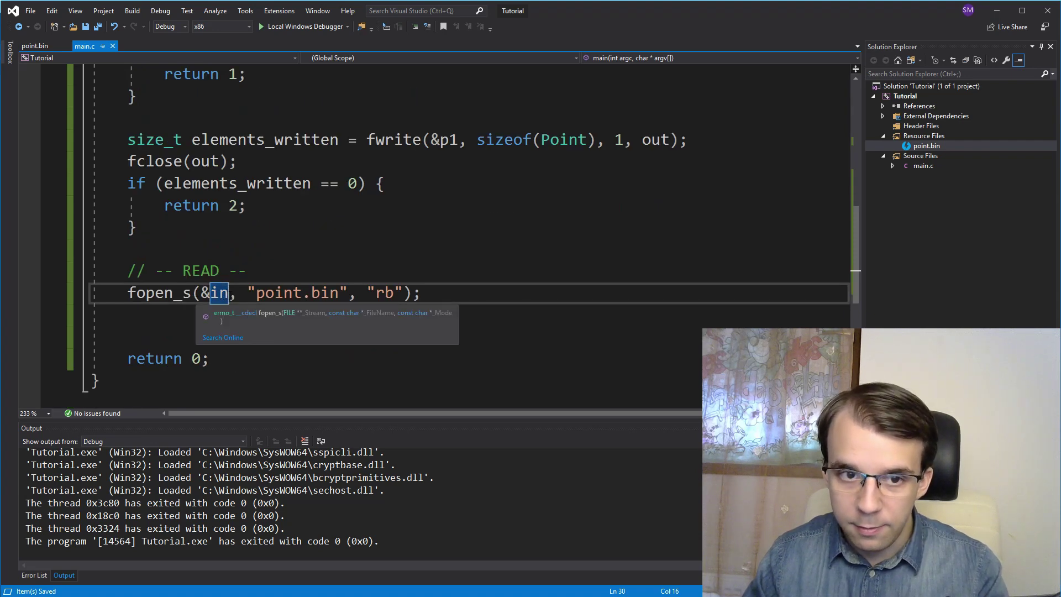
# Add if (in == NULL) { return 3; } below fopen_s, save, and add blank lines after it
pyautogui.press('End')
pyautogui.press('Return')
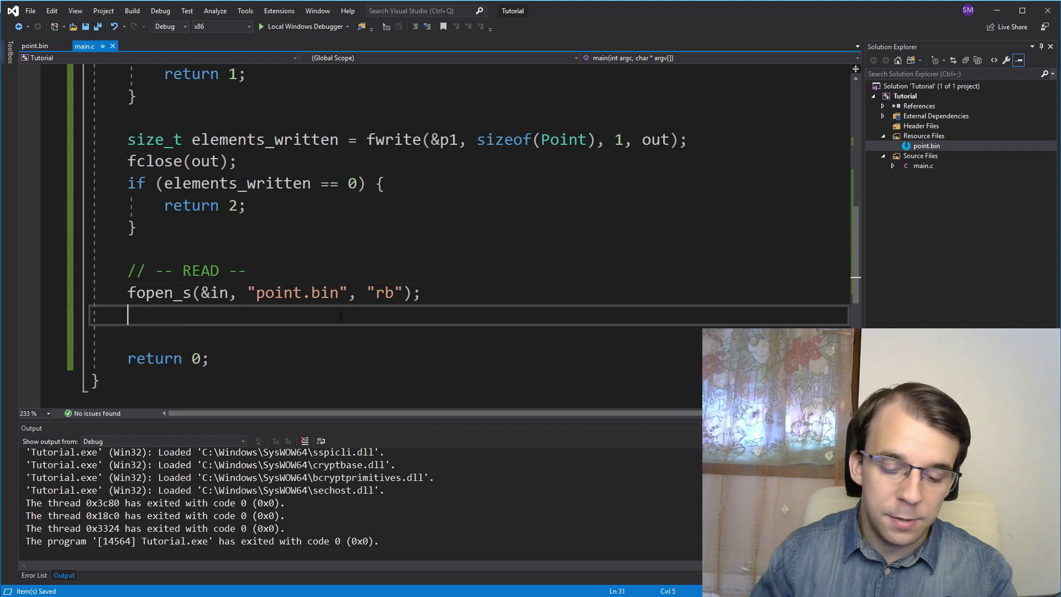
pyautogui.write('if  (')
pyautogui.press('BackSpace')
pyautogui.press('BackSpace')
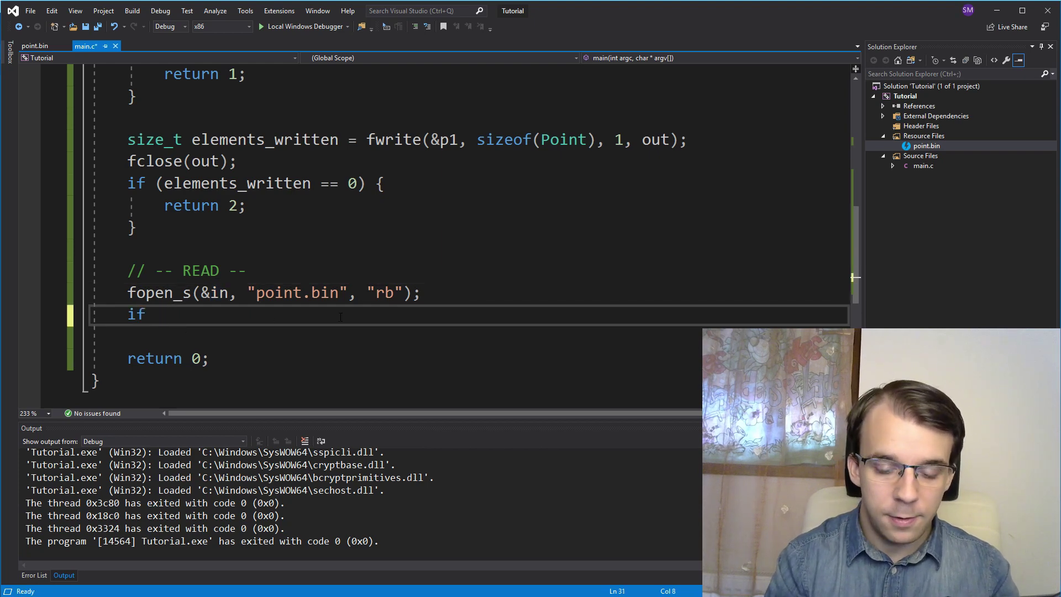
pyautogui.write('(in == NULL) {')
pyautogui.press('Return')
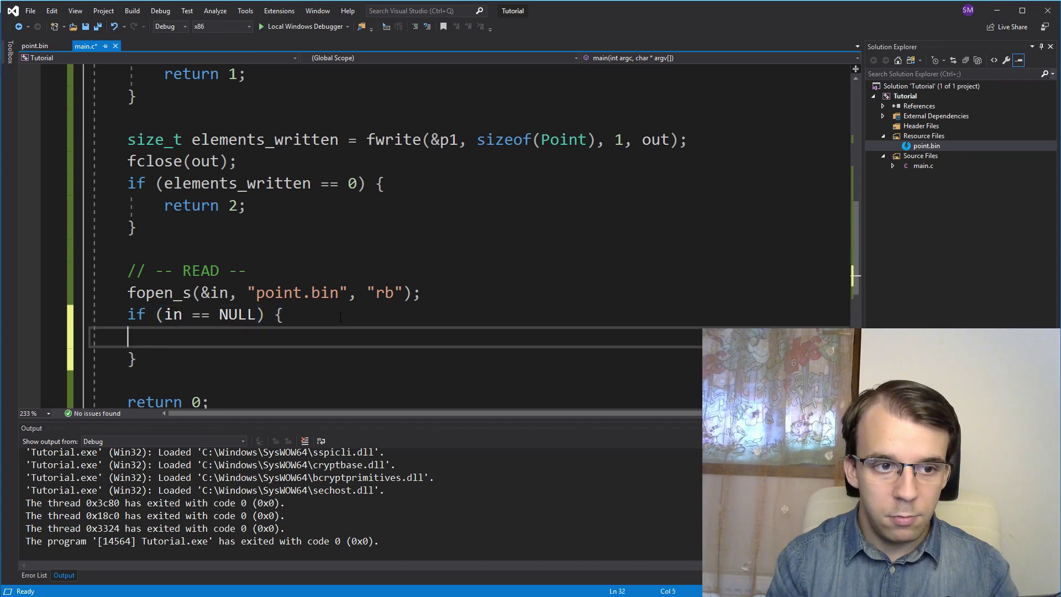
pyautogui.press('Tab')
pyautogui.write('return 3;')
pyautogui.hotkey('ctrl', 's')
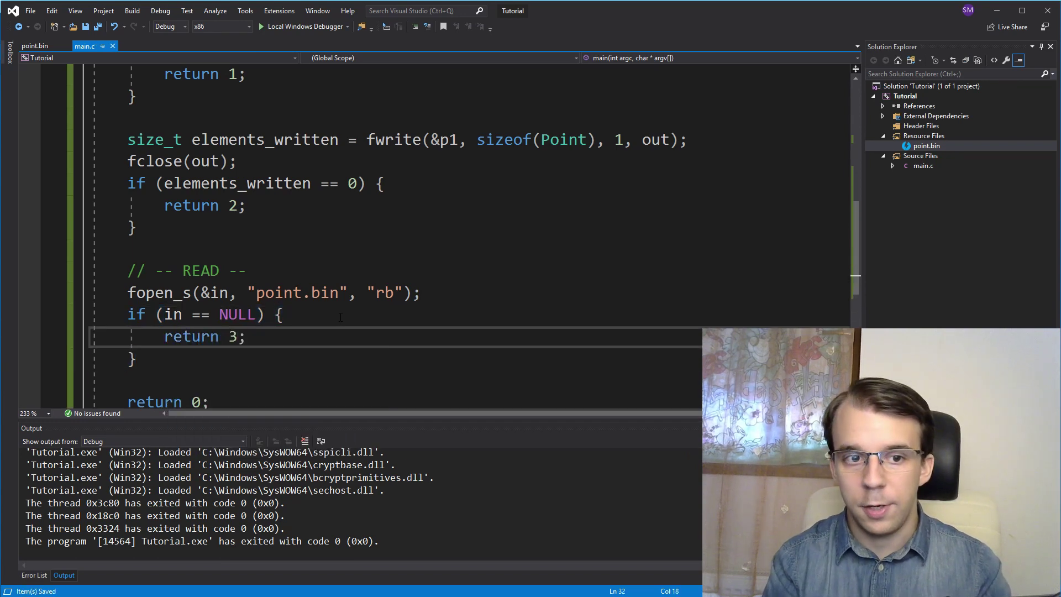
pyautogui.press('Left')
pyautogui.press('Left')
pyautogui.doubleClick(236, 339)
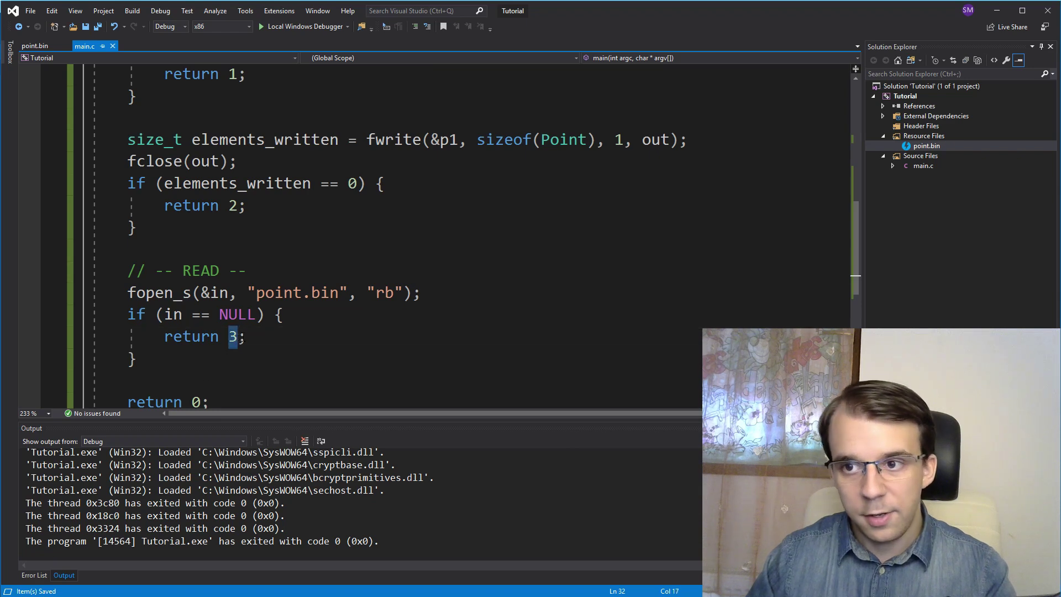
pyautogui.click(210, 358)
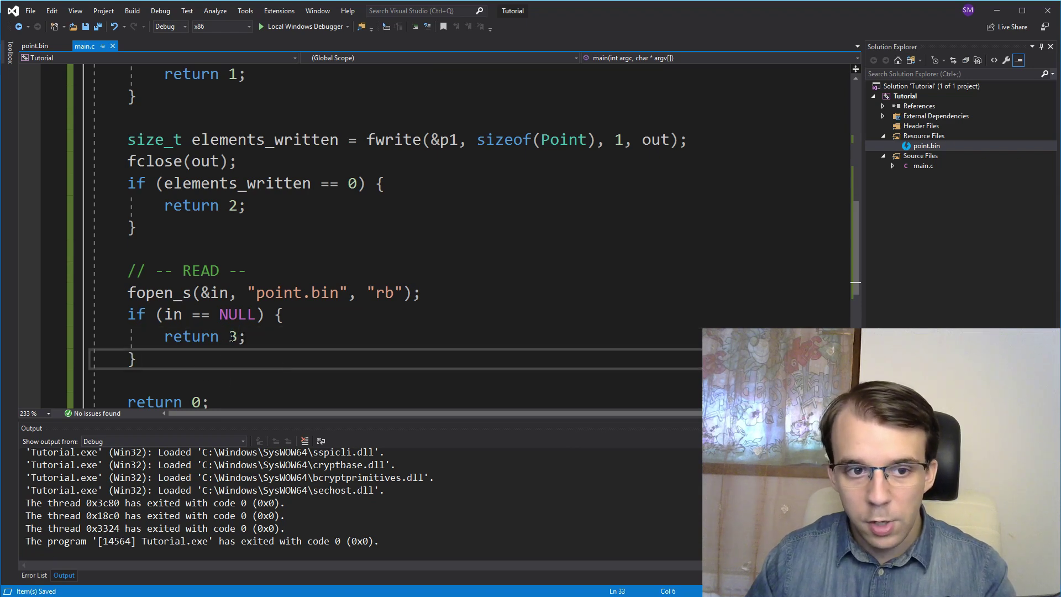
pyautogui.moveTo(237, 314)
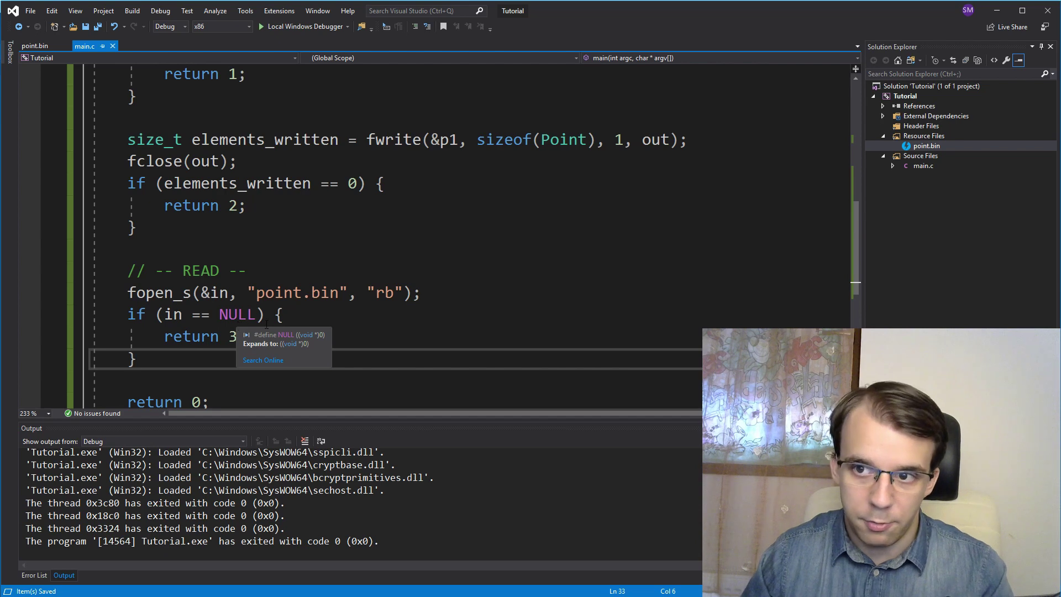
pyautogui.scroll(-2, 185, 362)
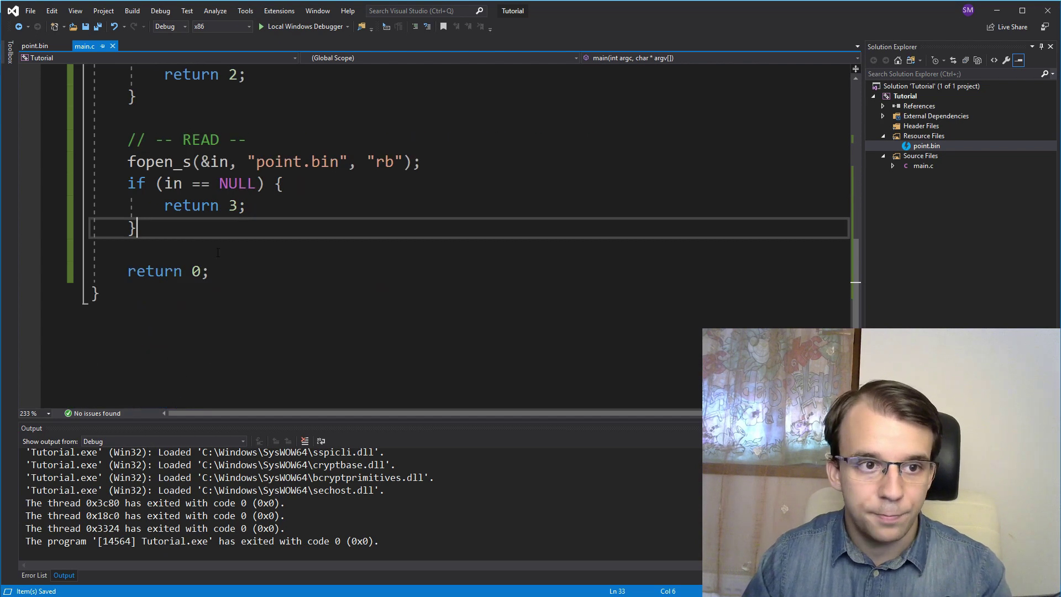
pyautogui.press('Return')
pyautogui.press('Return')
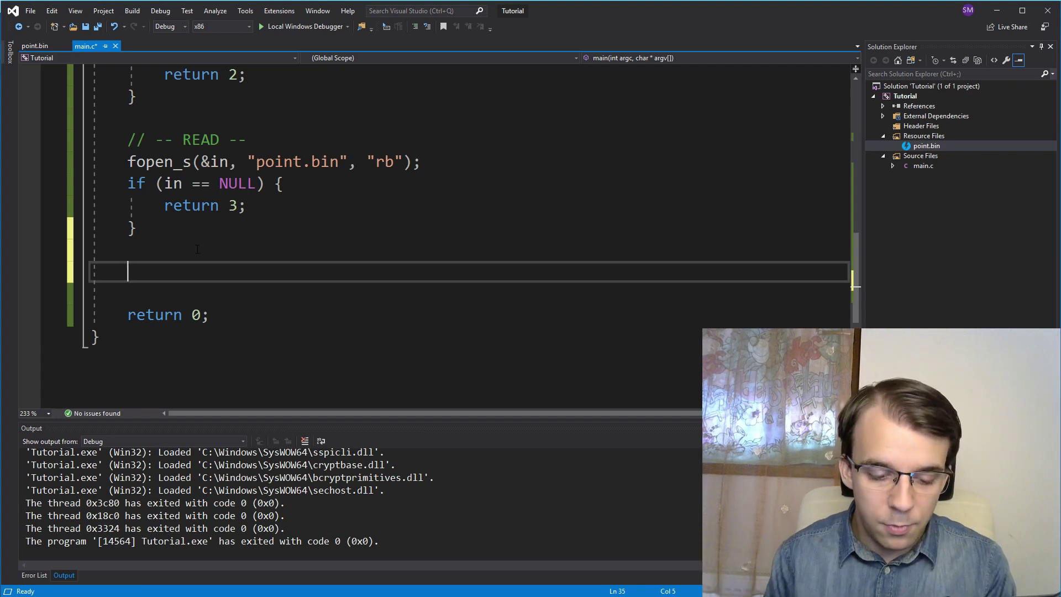
pyautogui.write('fread_s')
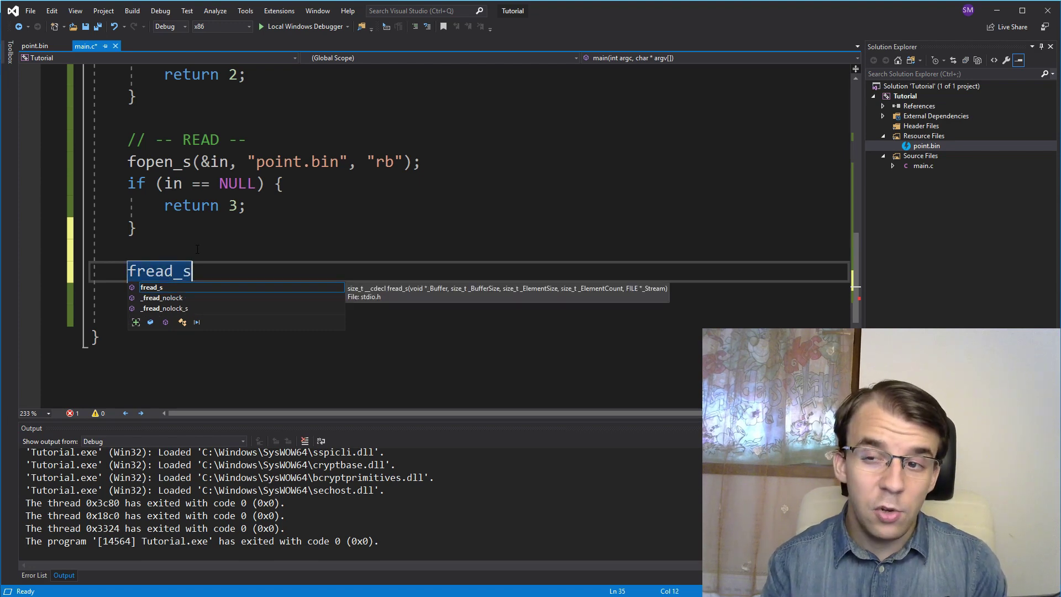
pyautogui.write('(')
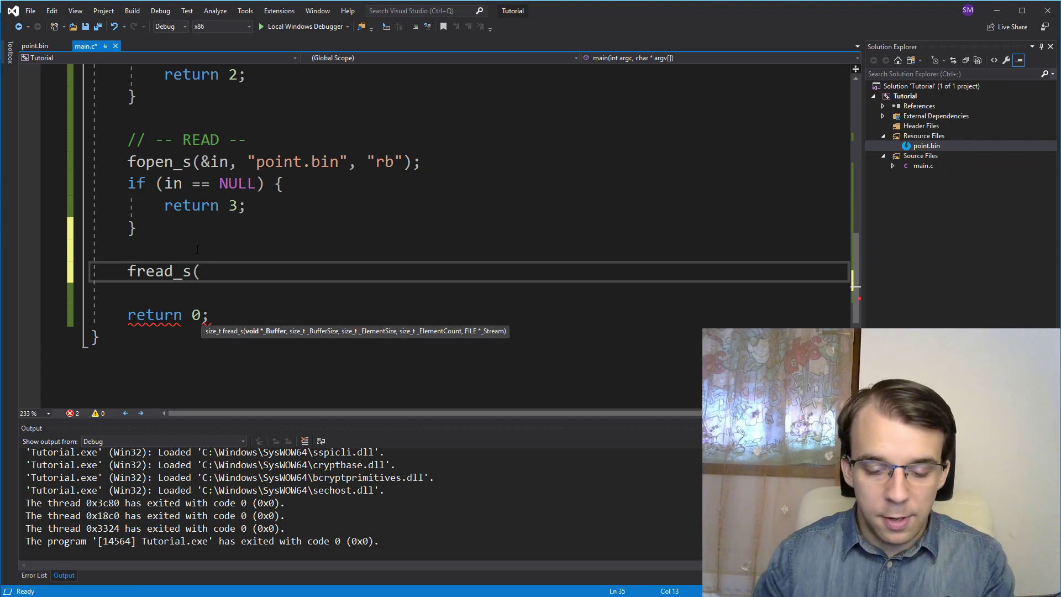
pyautogui.write('&')
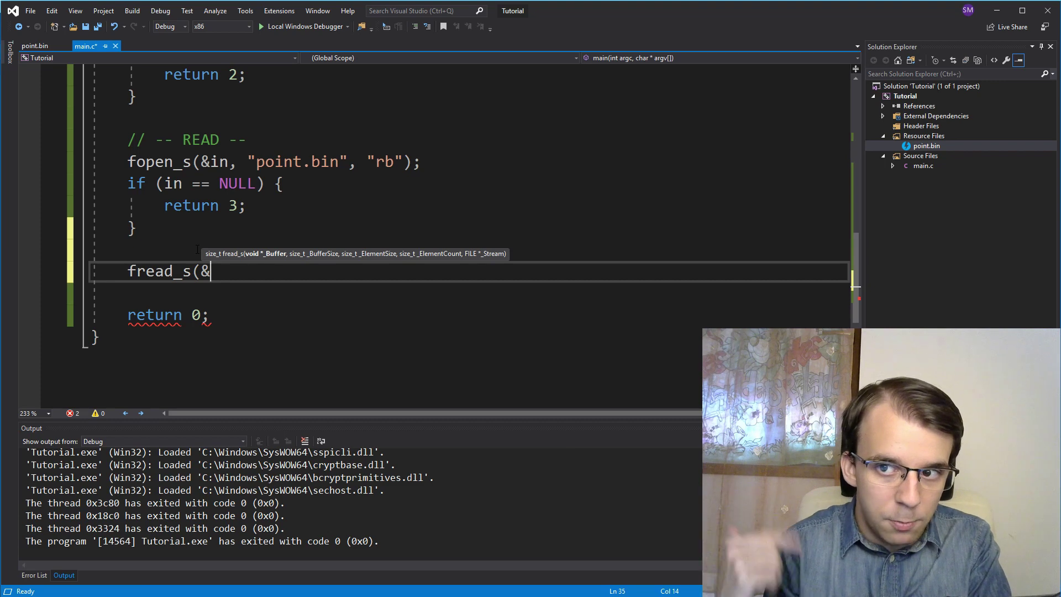
pyautogui.write('p2')
pyautogui.scroll(2, 351, 250)
pyautogui.scroll(8, 352, 250)
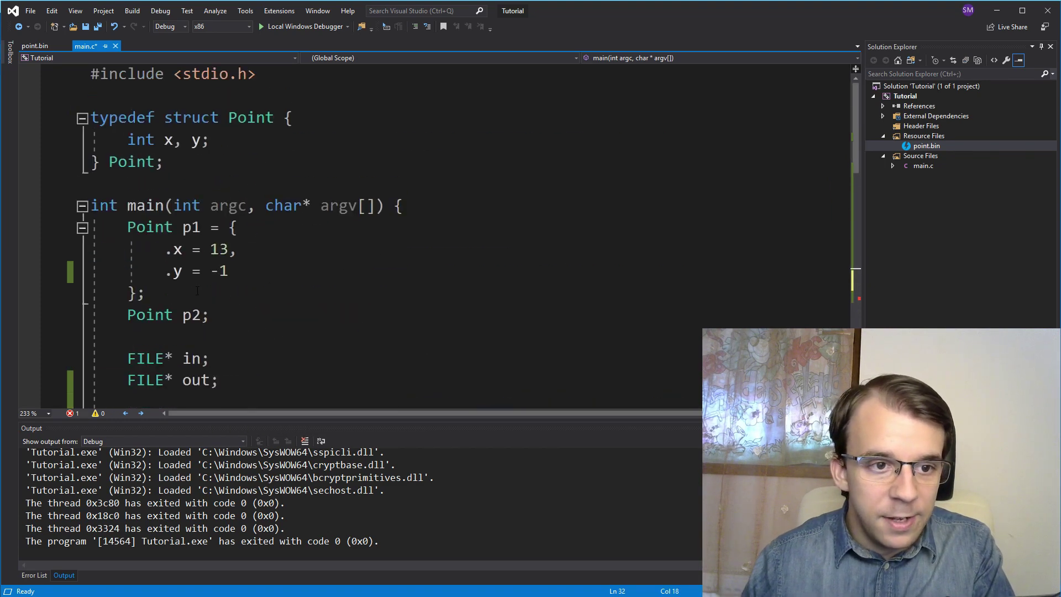
# Start fread_s(&p2, below the null check, cross-checking the Point p2 declaration
pyautogui.doubleClick(190, 227)
pyautogui.doubleClick(192, 315)
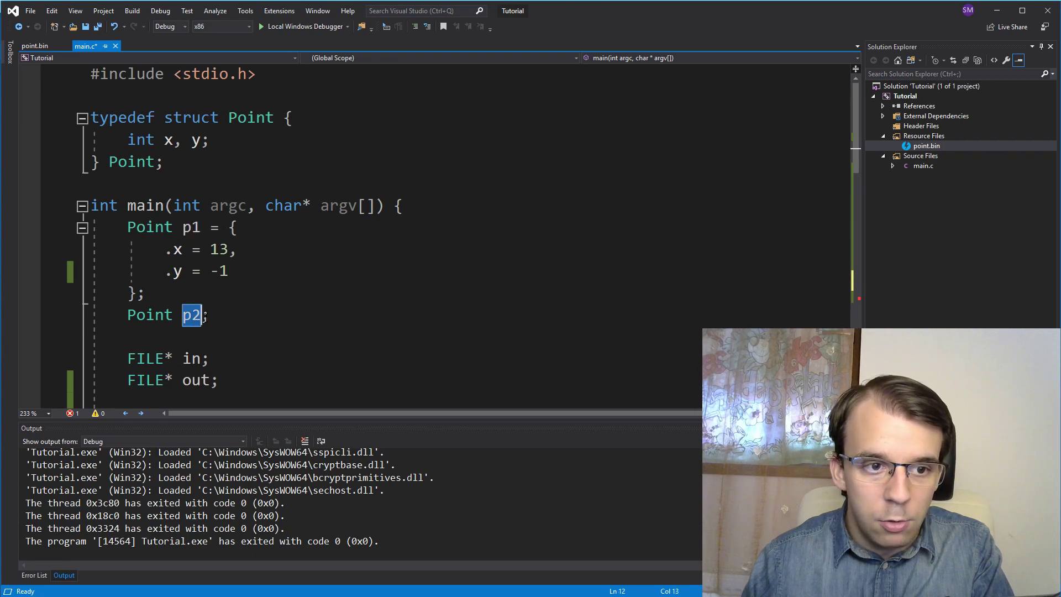
pyautogui.scroll(-10, 347, 278)
pyautogui.click(453, 185)
pyautogui.click(453, 167)
pyautogui.write(',')
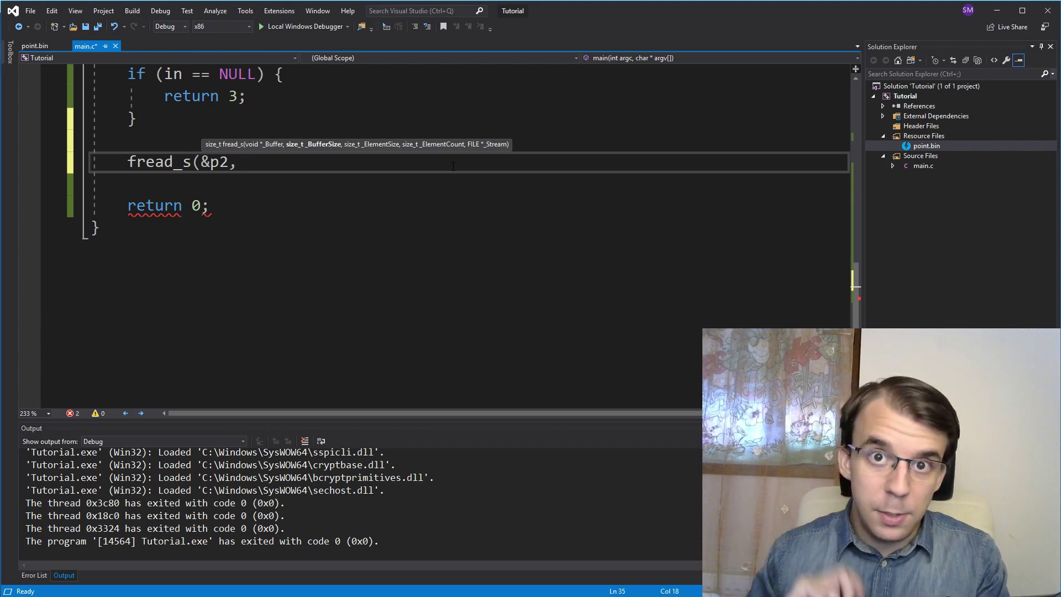
pyautogui.scroll(4, 339, 227)
pyautogui.scroll(3, 339, 225)
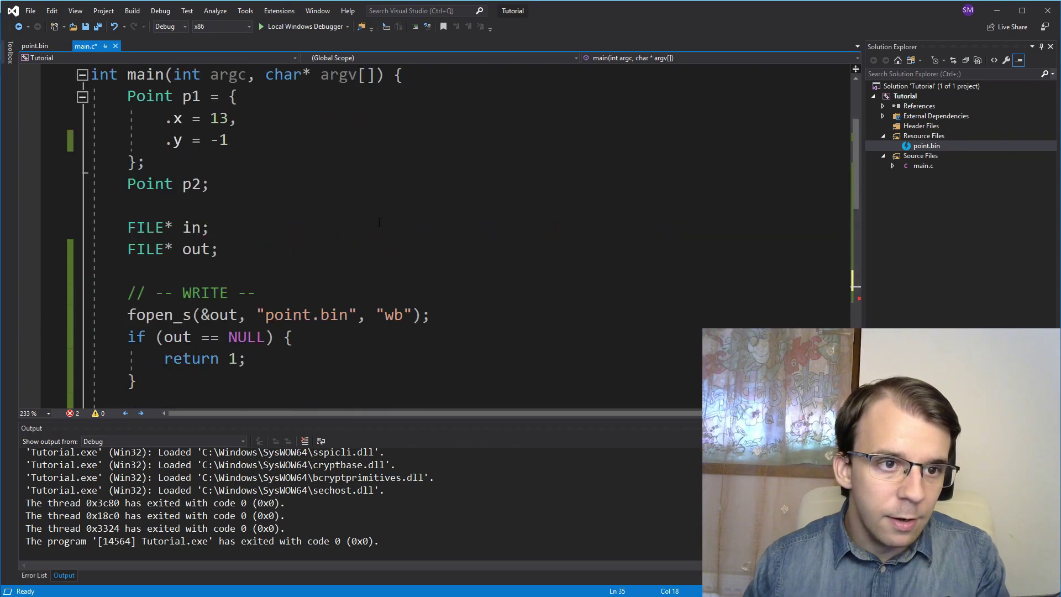
pyautogui.moveTo(267, 184); pyautogui.dragTo(127, 184)
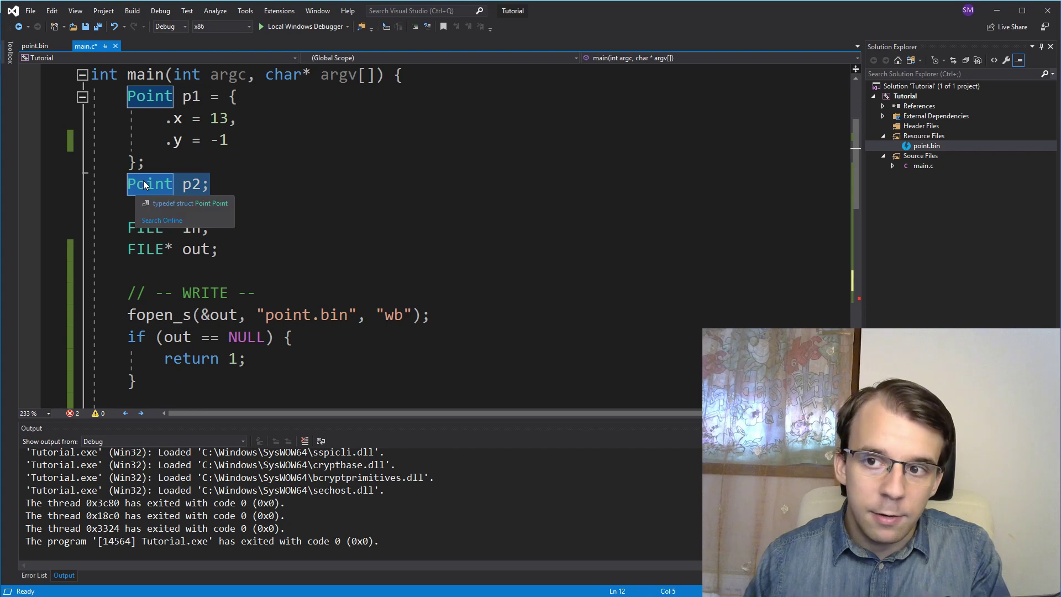
pyautogui.doubleClick(141, 184)
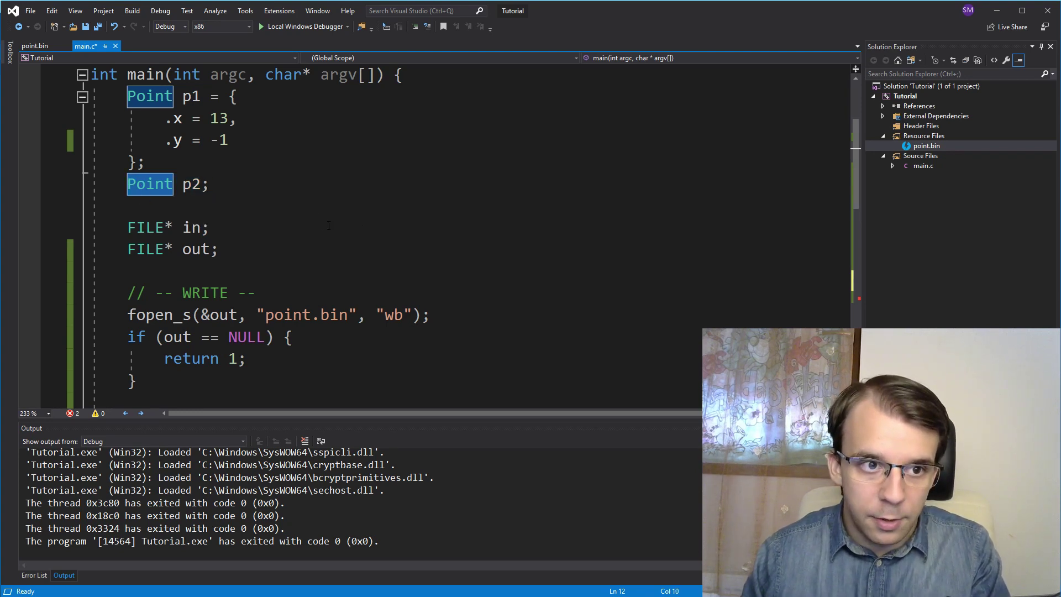
pyautogui.click(286, 214)
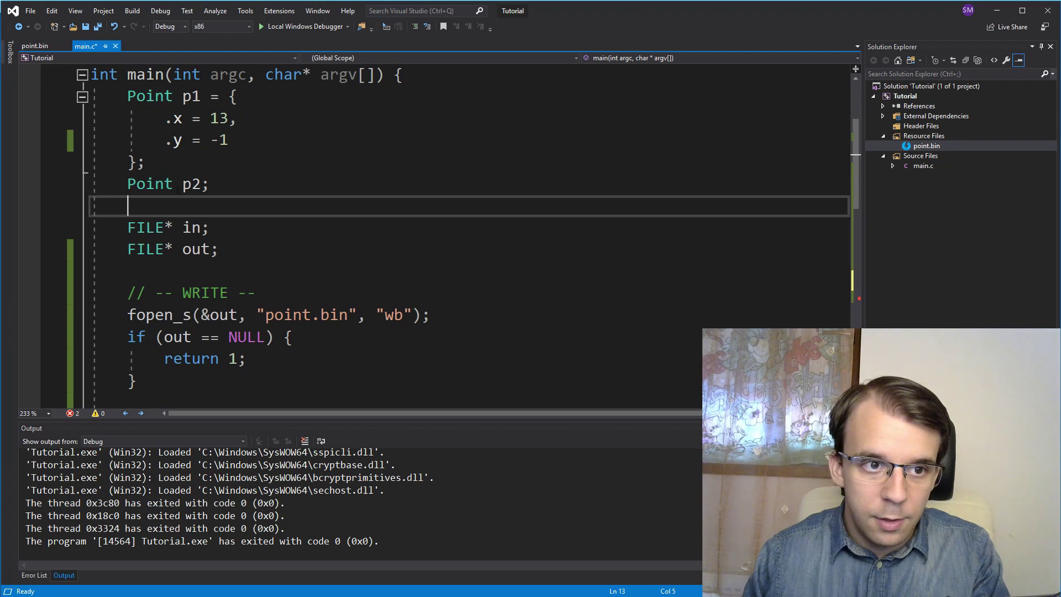
pyautogui.click(173, 184)
pyautogui.scroll(2, 174, 166)
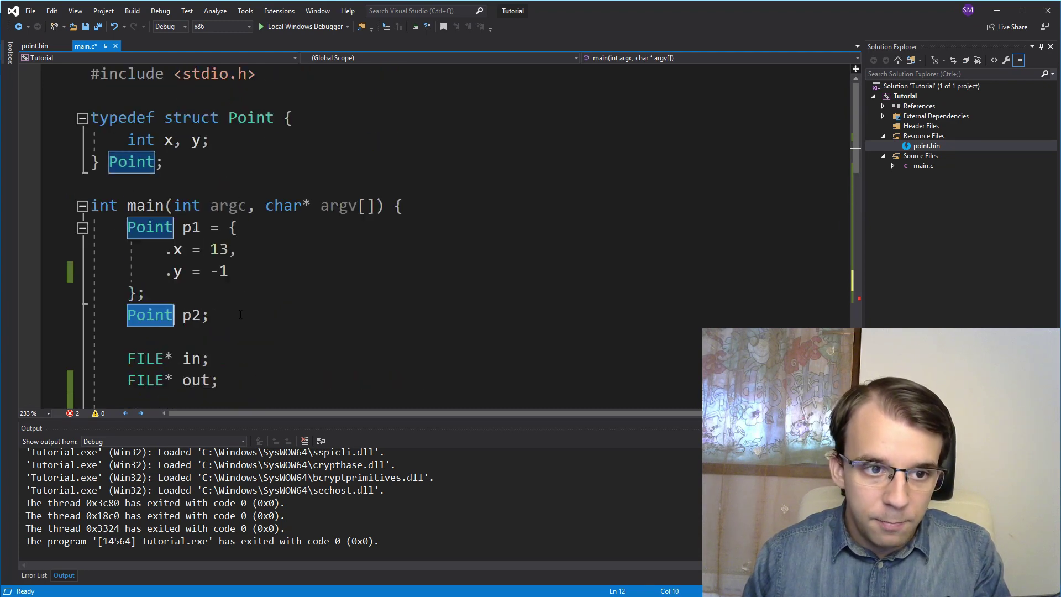
pyautogui.moveTo(241, 315); pyautogui.dragTo(127, 315)
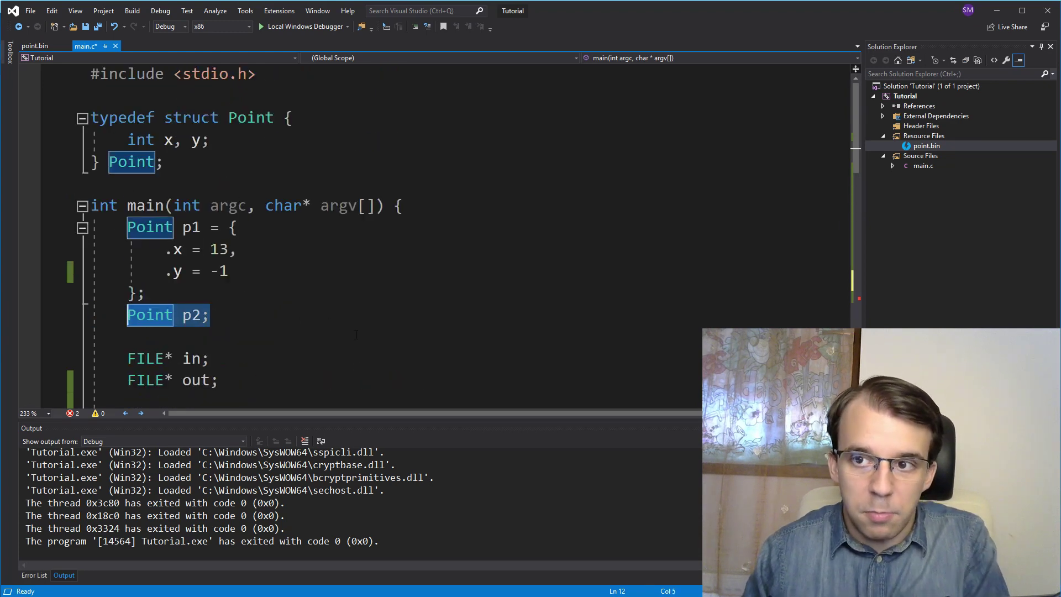
pyautogui.scroll(-9, 572, 282)
pyautogui.scroll(4, 572, 283)
pyautogui.scroll(4, 571, 282)
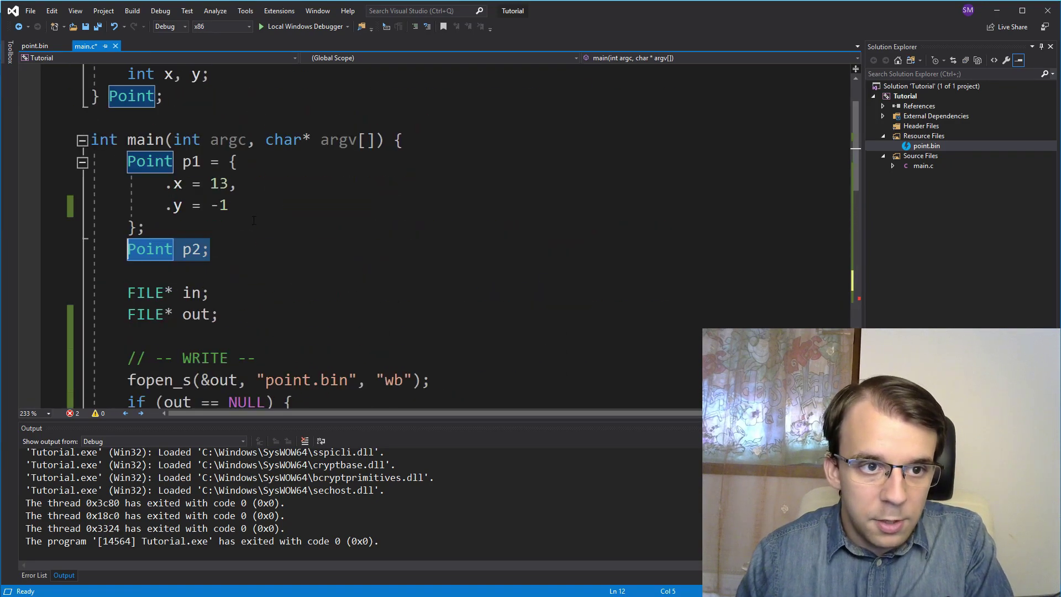
pyautogui.scroll(-4, 198, 256)
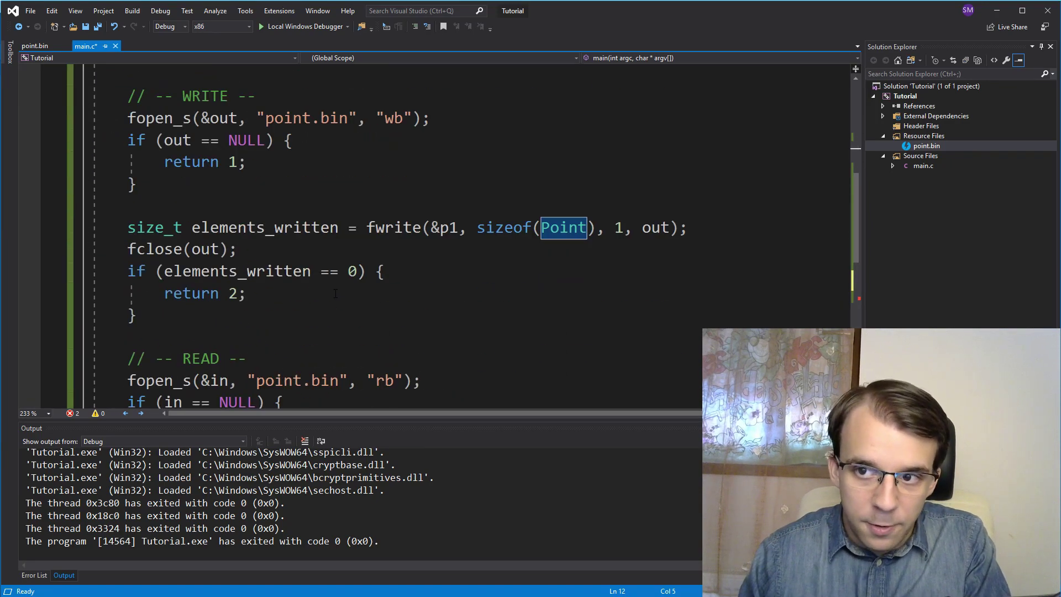
pyautogui.scroll(-3, 285, 339)
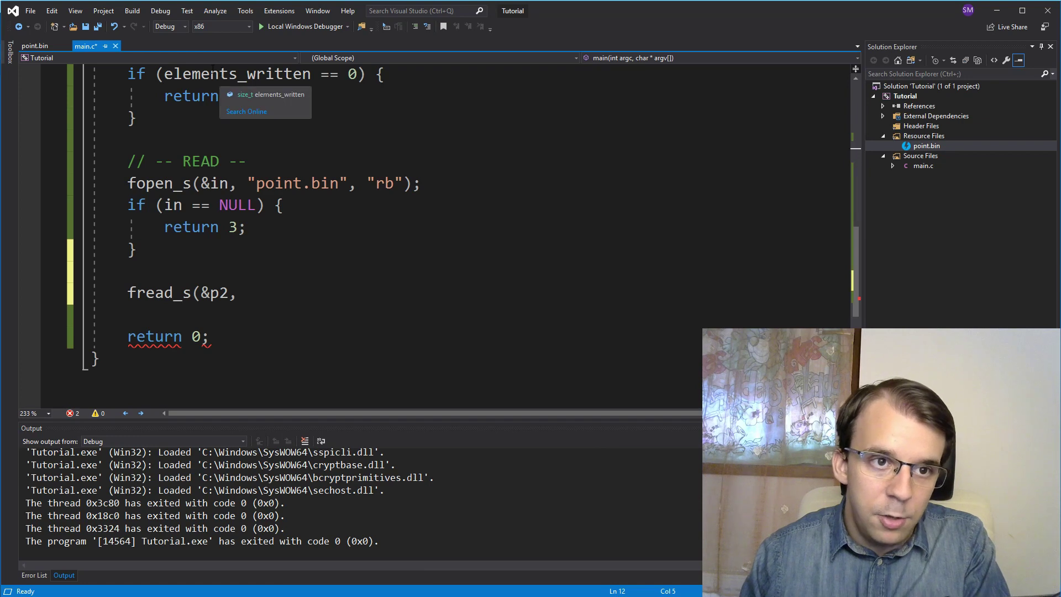
# Finish fread_s with sizeof(Point), sizeof(Point), 1, in, and review the fopen_s arguments
pyautogui.click(362, 302)
pyautogui.write('sizeof(')
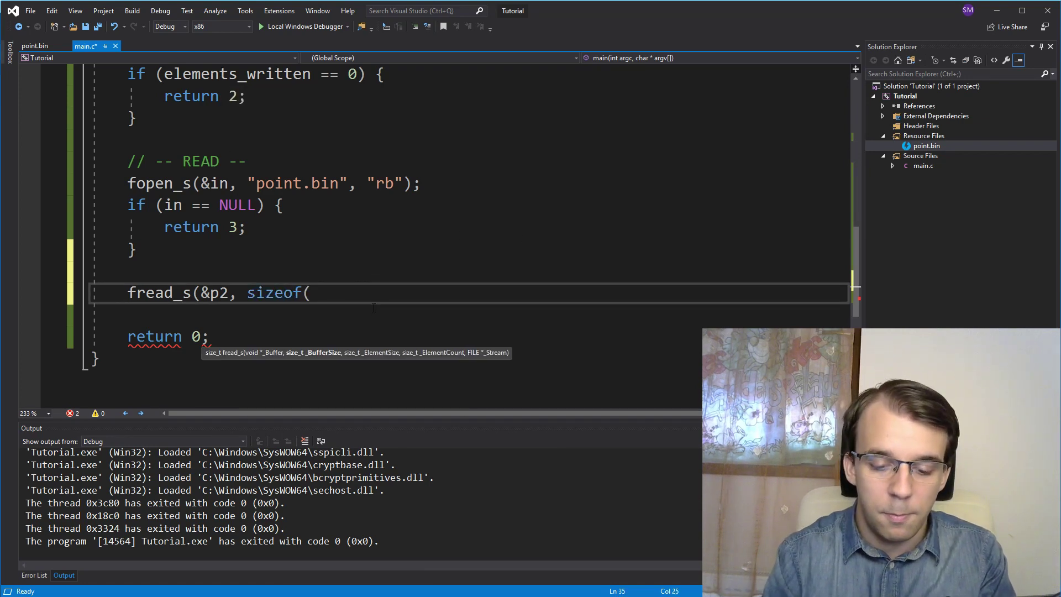
pyautogui.write('Point),')
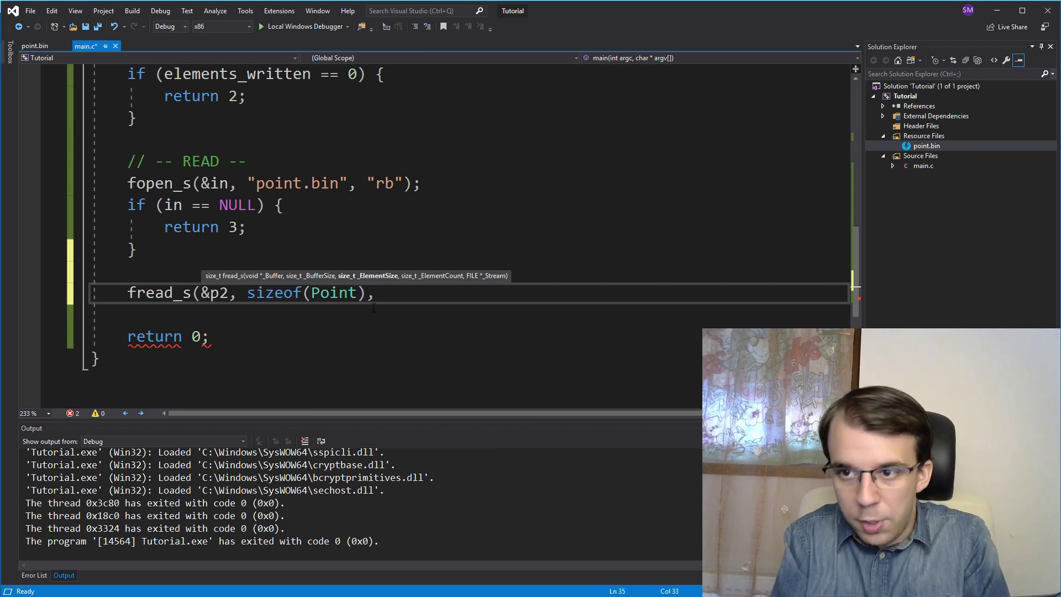
pyautogui.write('sizeof(Point),')
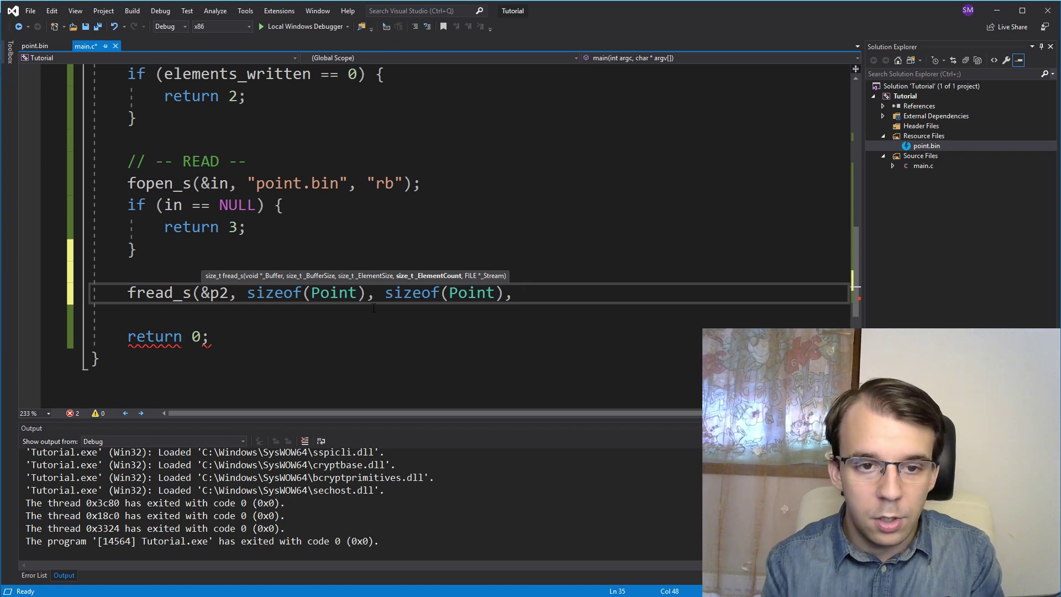
pyautogui.write('1')
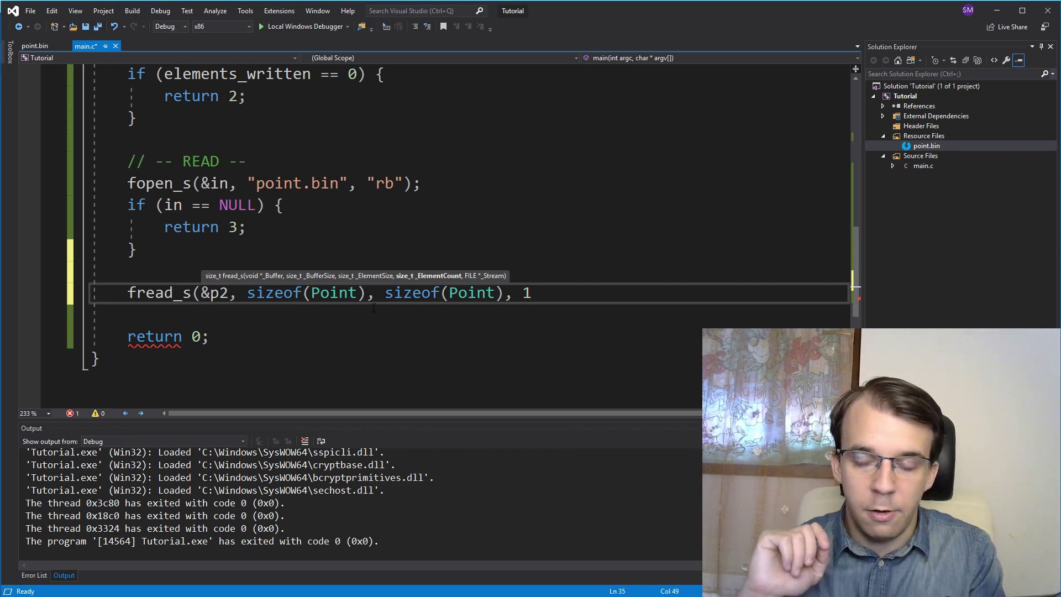
pyautogui.write(', ')
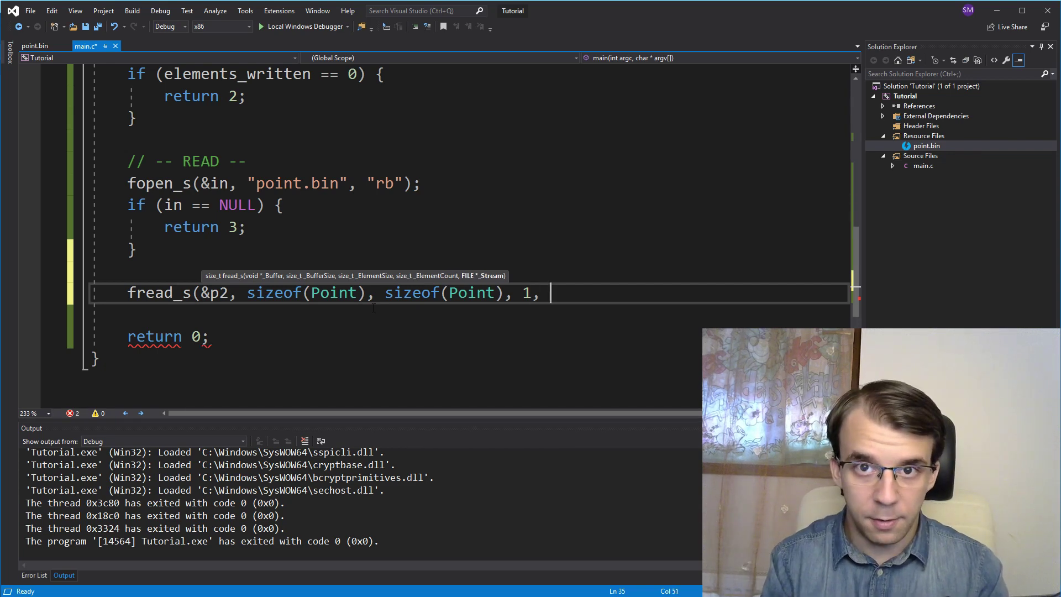
pyautogui.write('in)')
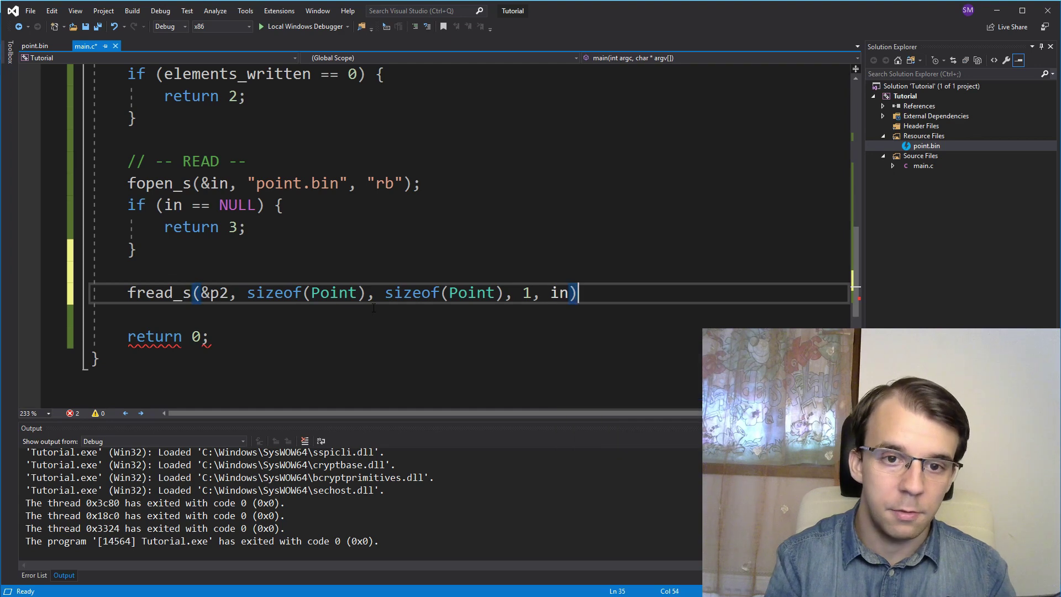
pyautogui.write(';')
pyautogui.click(565, 296)
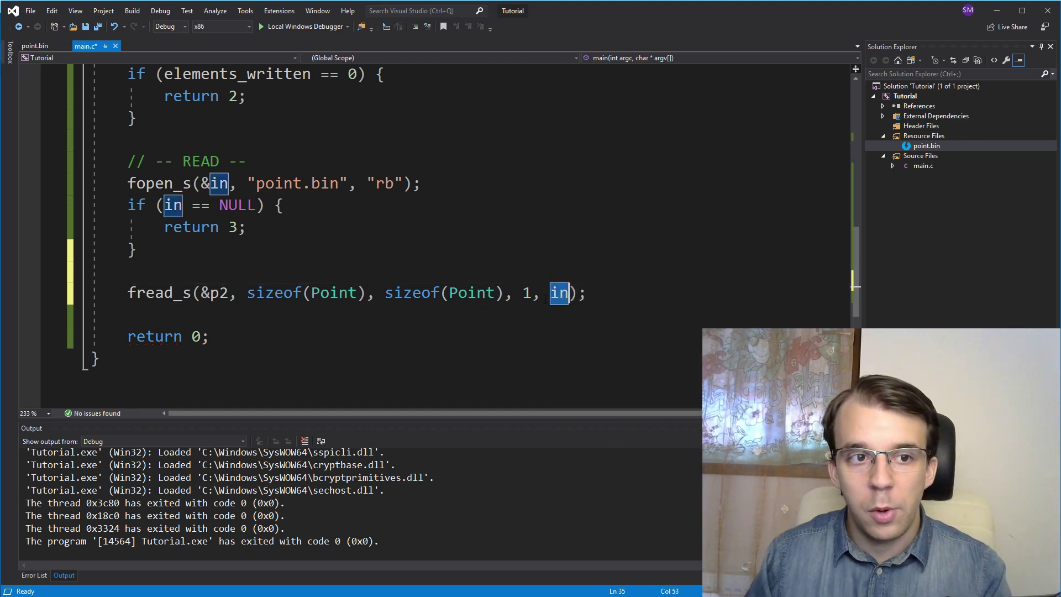
pyautogui.moveTo(256, 183); pyautogui.dragTo(359, 181)
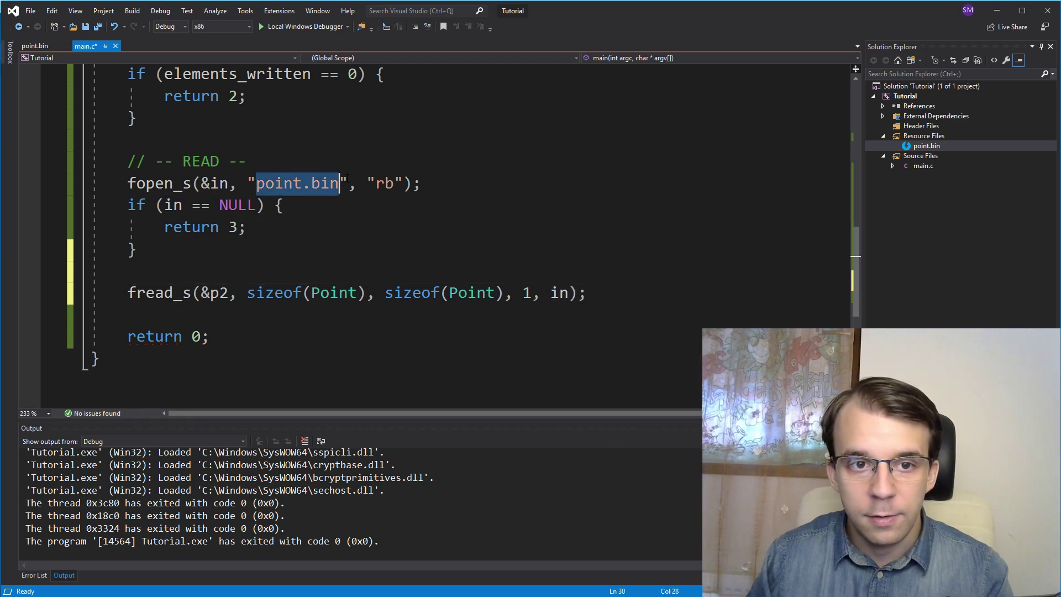
pyautogui.moveTo(377, 183); pyautogui.dragTo(384, 183)
pyautogui.click(734, 287)
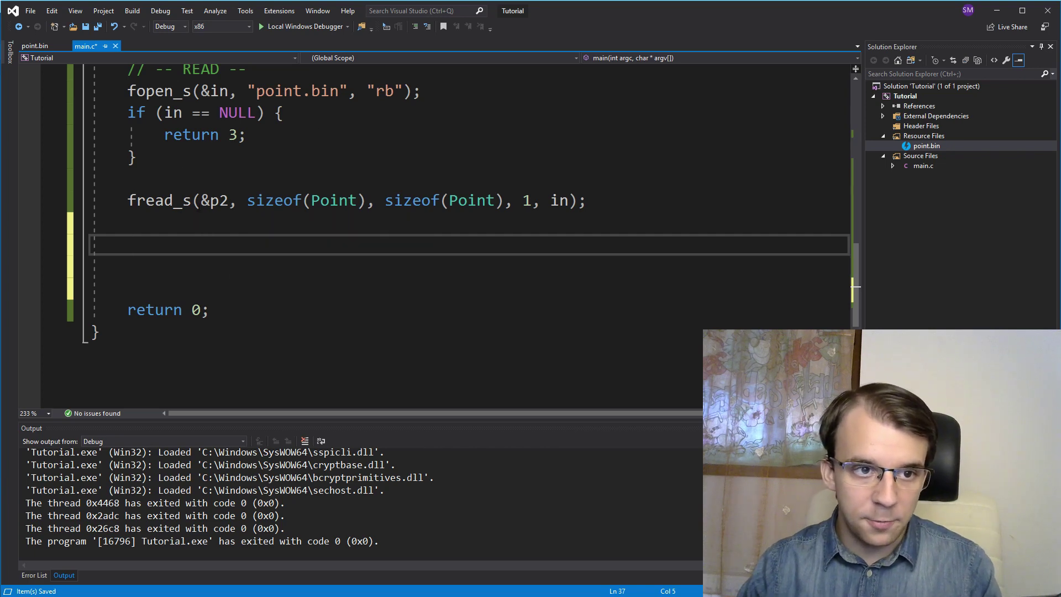
pyautogui.moveTo(202, 200); pyautogui.dragTo(229, 201)
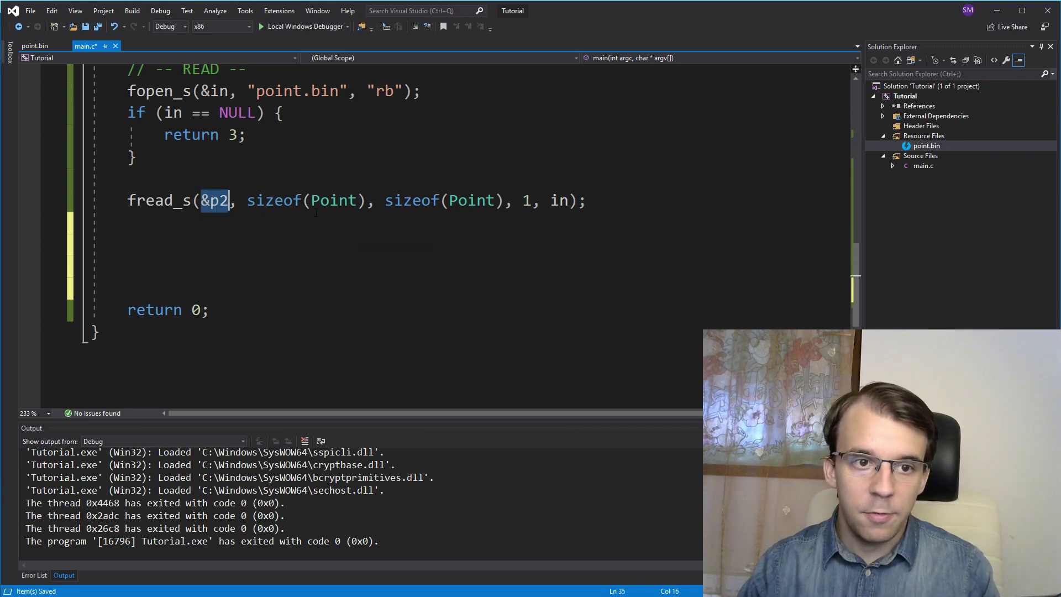
pyautogui.press('Down')
pyautogui.press('Down')
pyautogui.write('freadd')
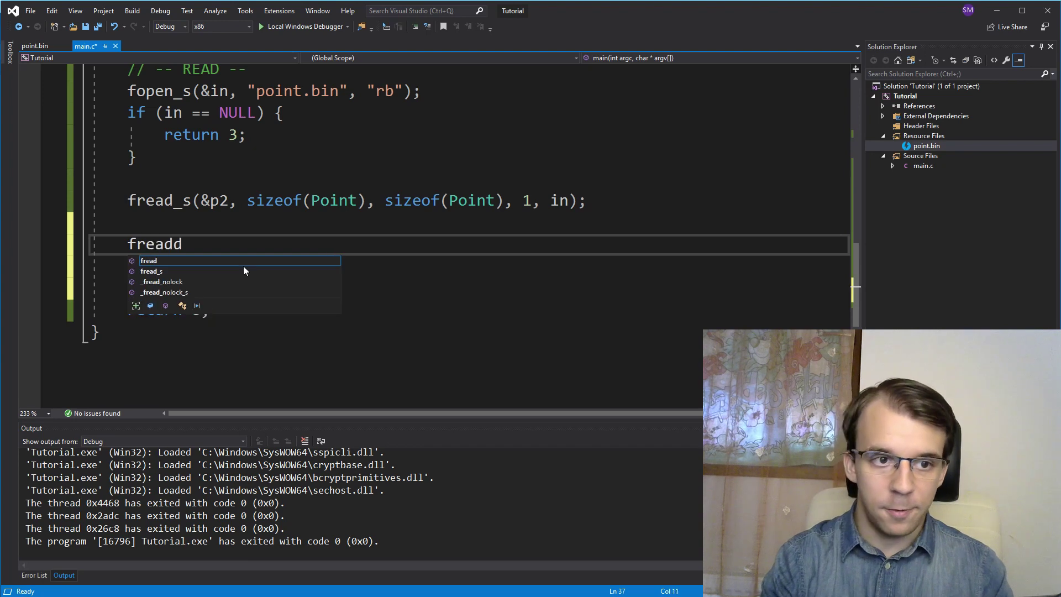
pyautogui.press('BackSpace')
pyautogui.write('(')
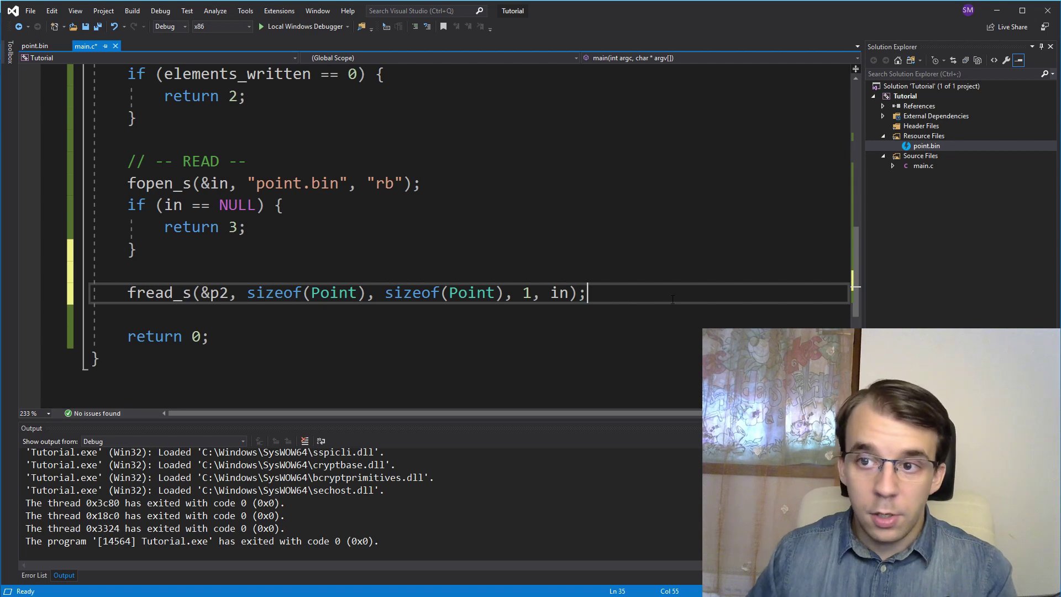
pyautogui.moveTo(159, 201)
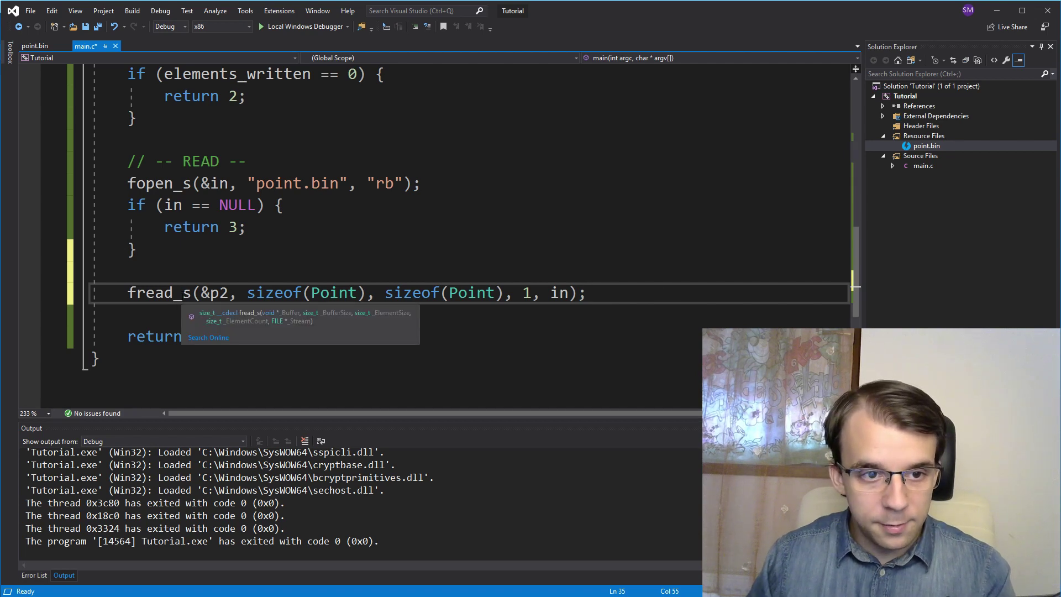
pyautogui.moveTo(229, 292); pyautogui.dragTo(202, 293)
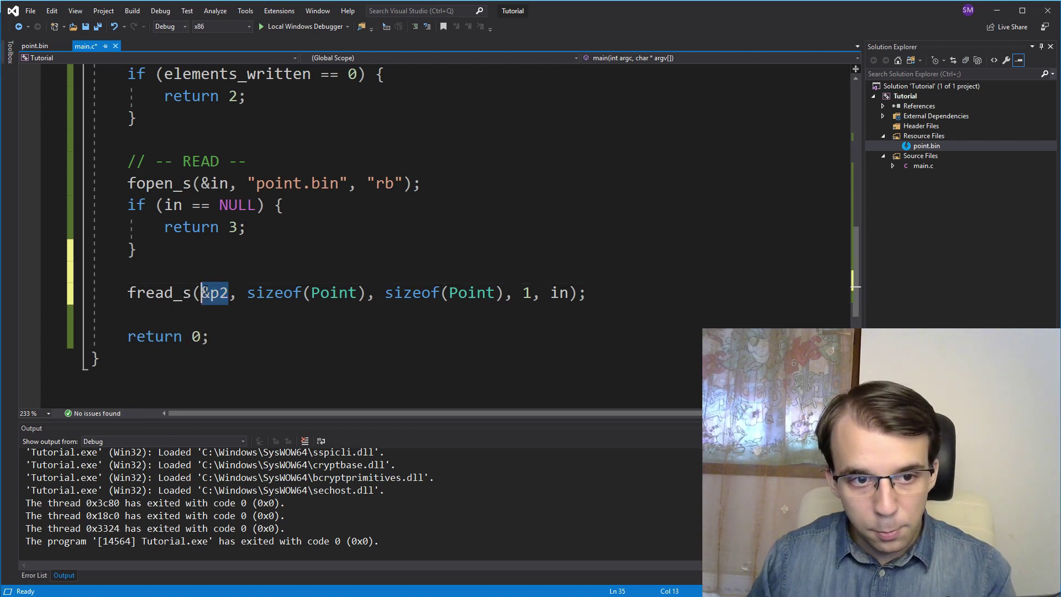
pyautogui.click(220, 335)
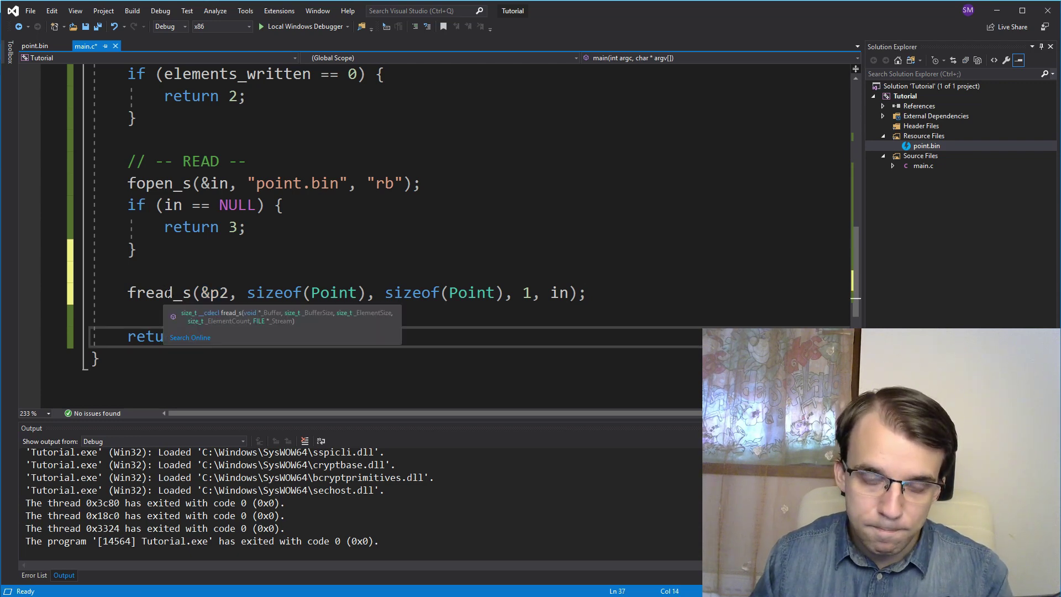
pyautogui.doubleClick(528, 294)
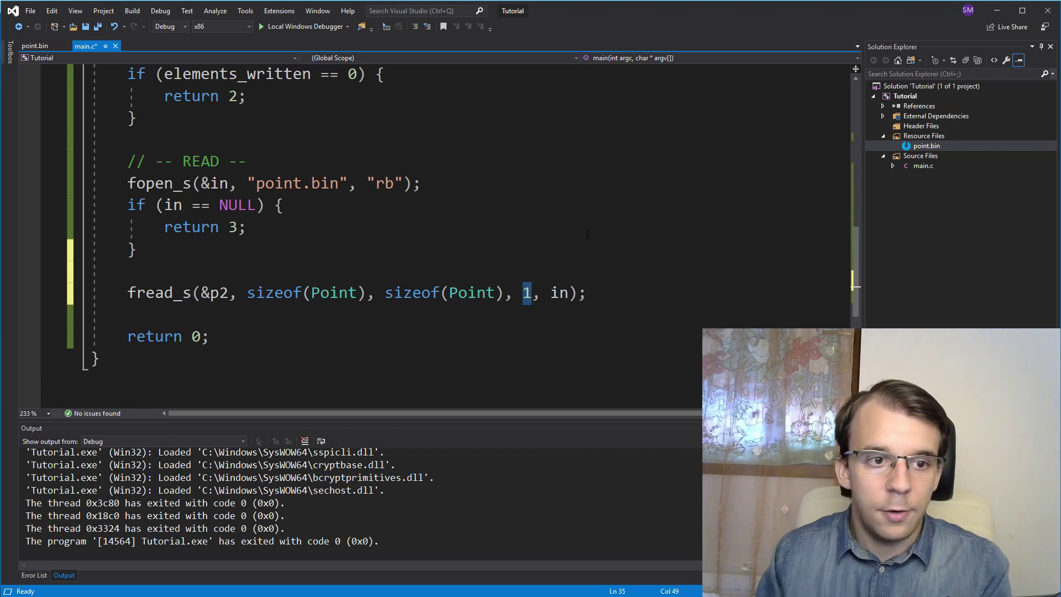
pyautogui.doubleClick(157, 293)
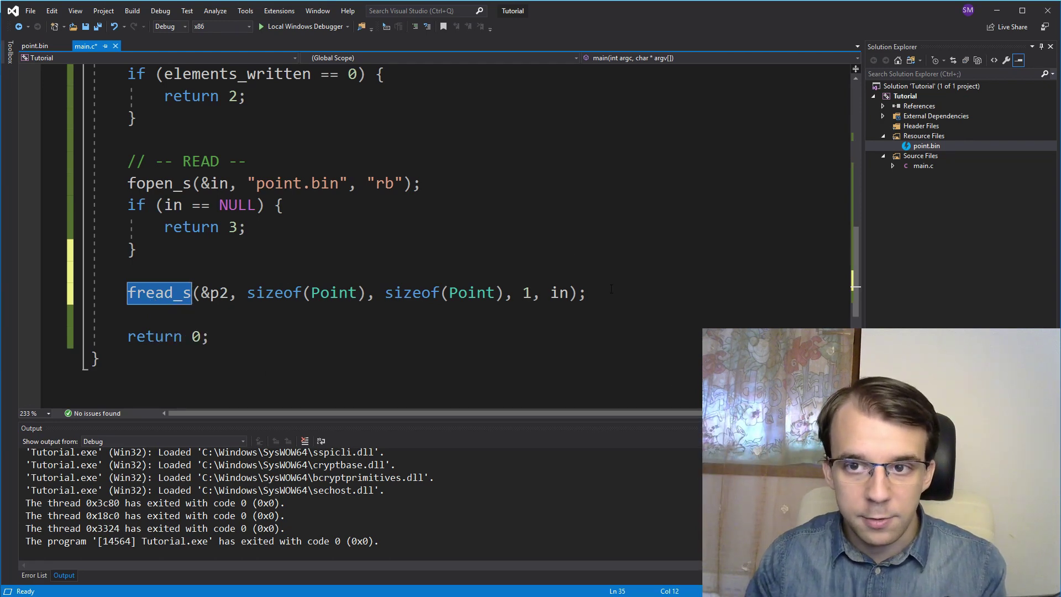
# Store the fread_s result in size_t elements_read and return 4 when it equals 0
pyautogui.press('Left')
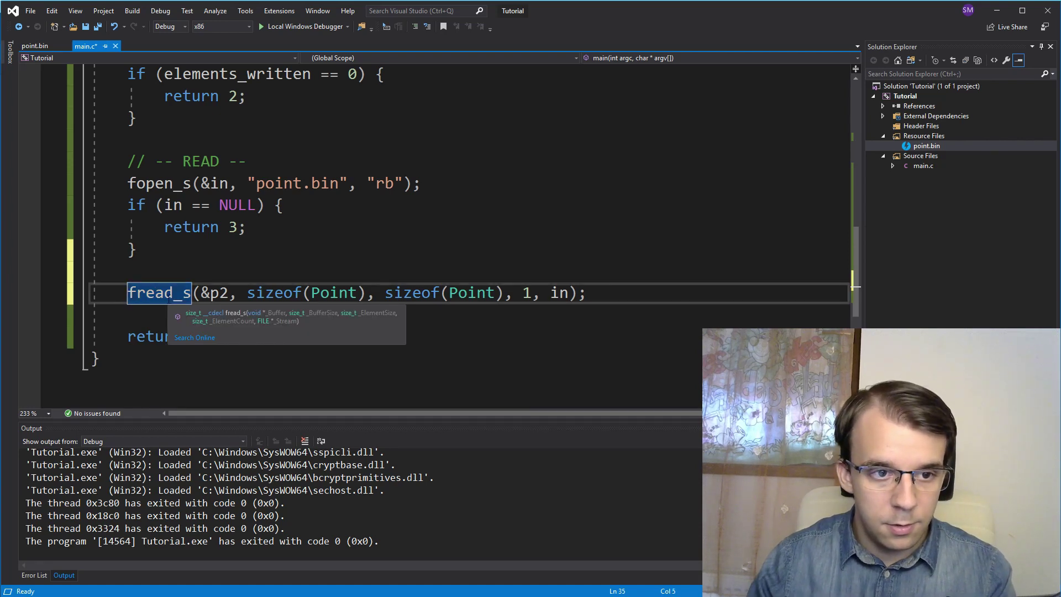
pyautogui.write('size_t ')
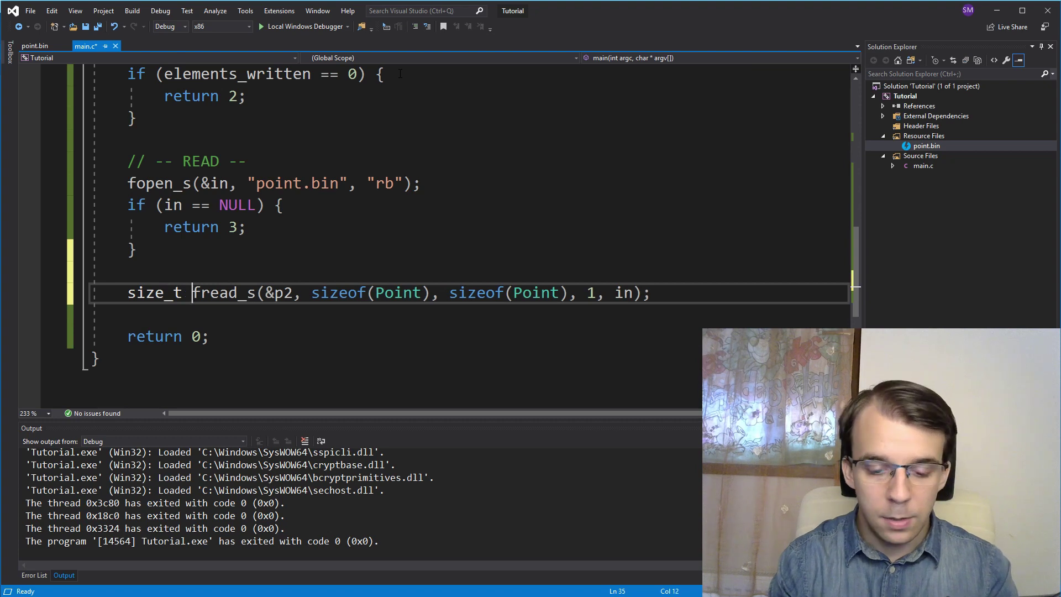
pyautogui.write('elements_read =')
pyautogui.press('End')
pyautogui.hotkey('ctrl', 's')
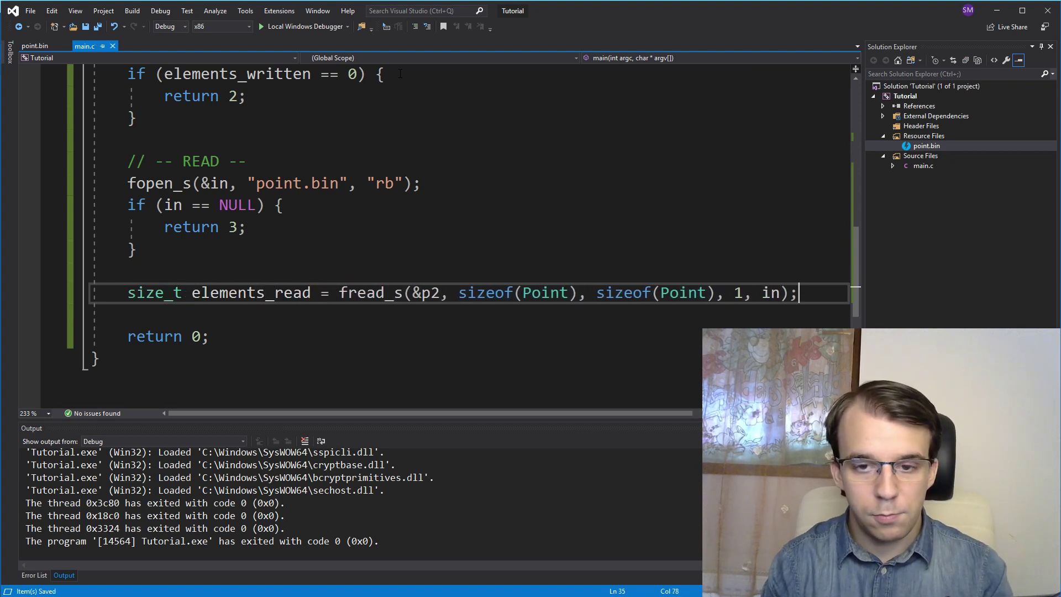
pyautogui.press('Return')
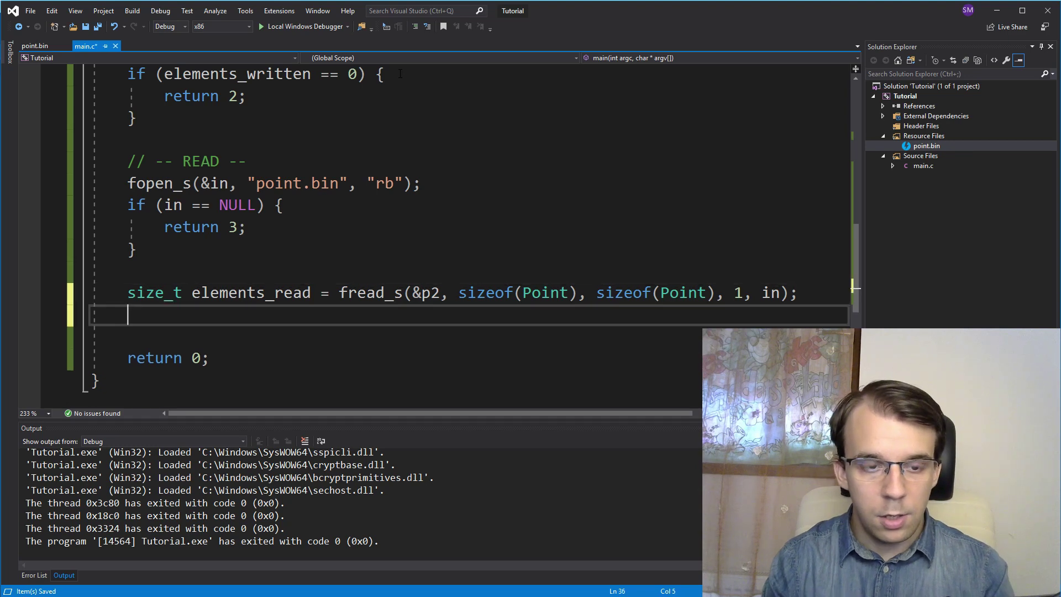
pyautogui.write('if (elements_read == 0')
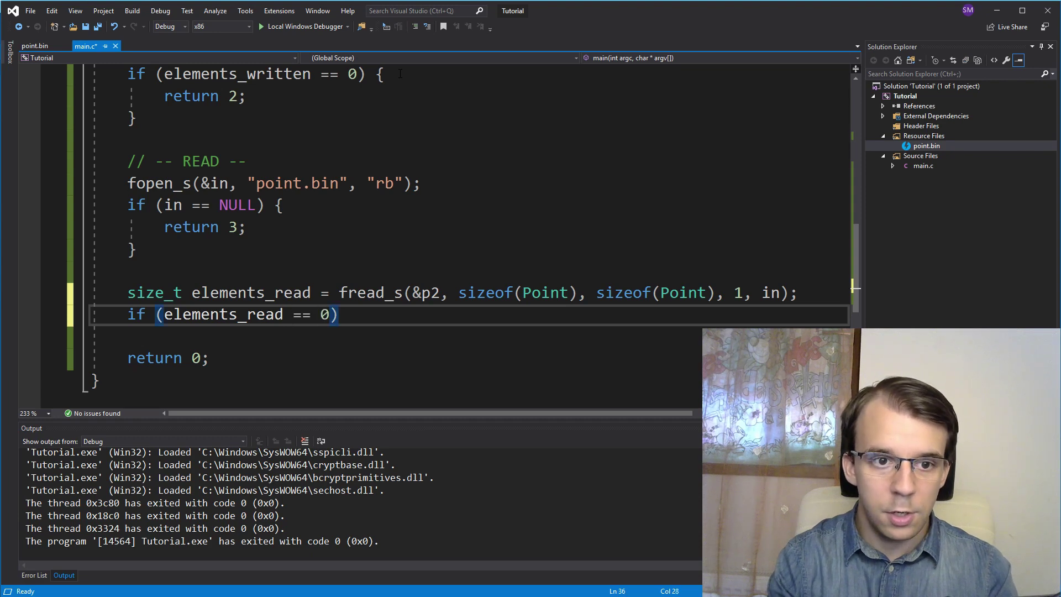
pyautogui.write(') {')
pyautogui.press('Return')
pyautogui.write('re')
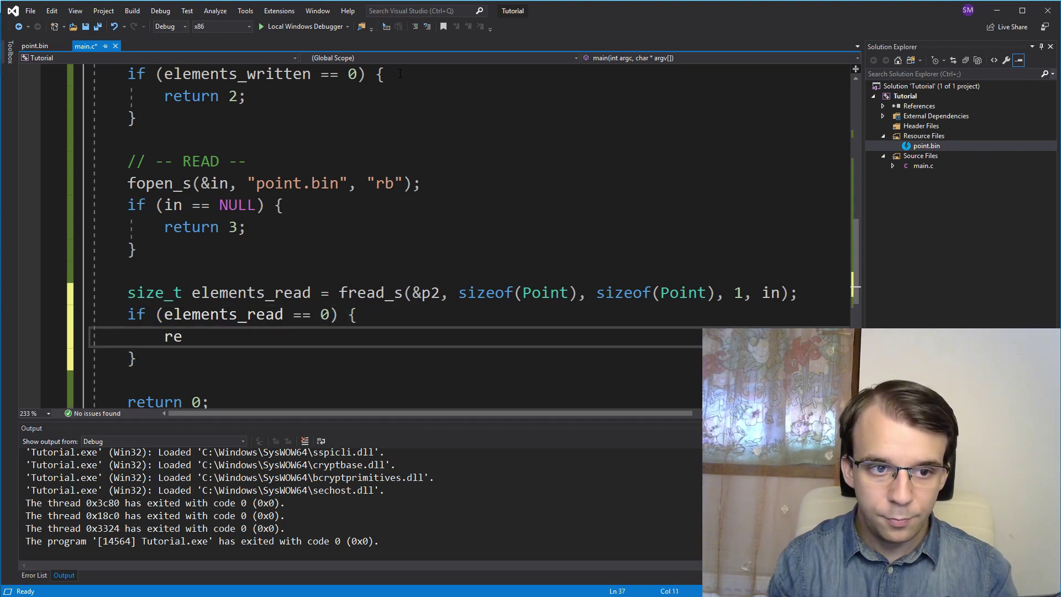
pyautogui.write('turn 4;')
pyautogui.hotkey('ctrl', 's')
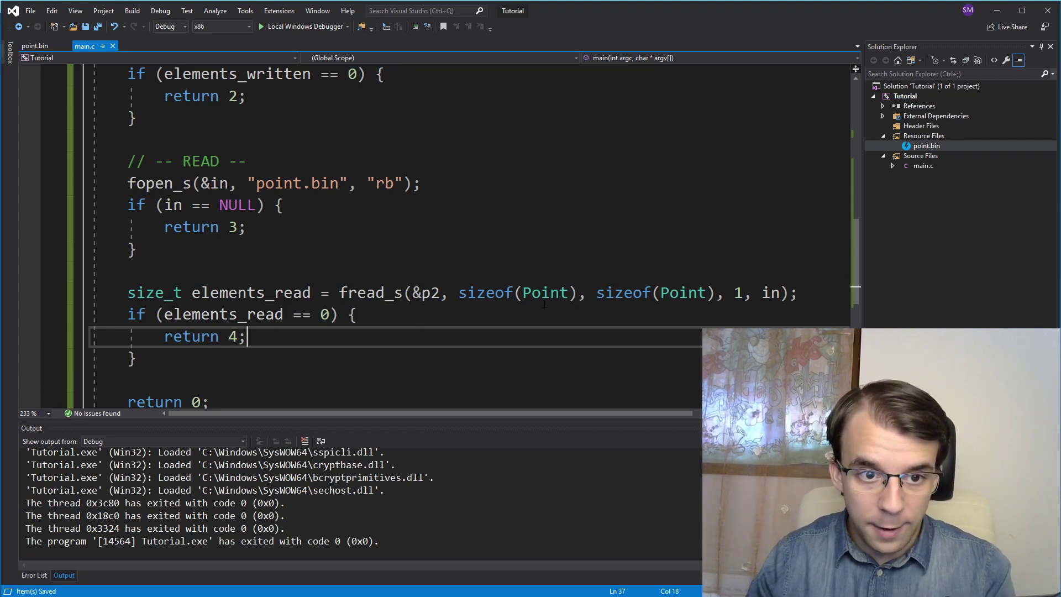
pyautogui.click(824, 303)
# Insert fclose(in); right after the fread_s line and save main.c
pyautogui.press('Return')
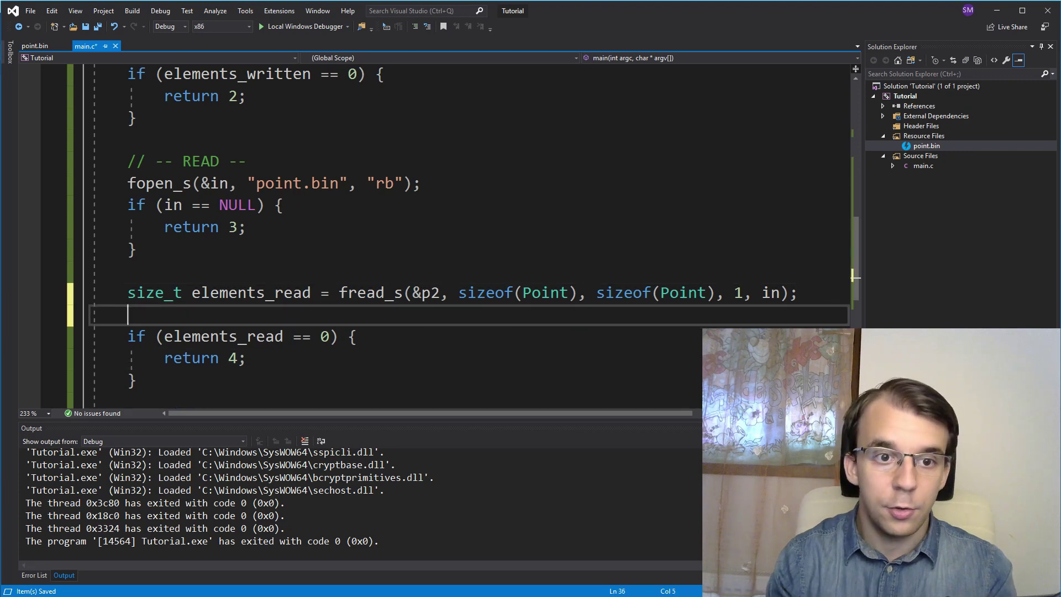
pyautogui.write('fclose(')
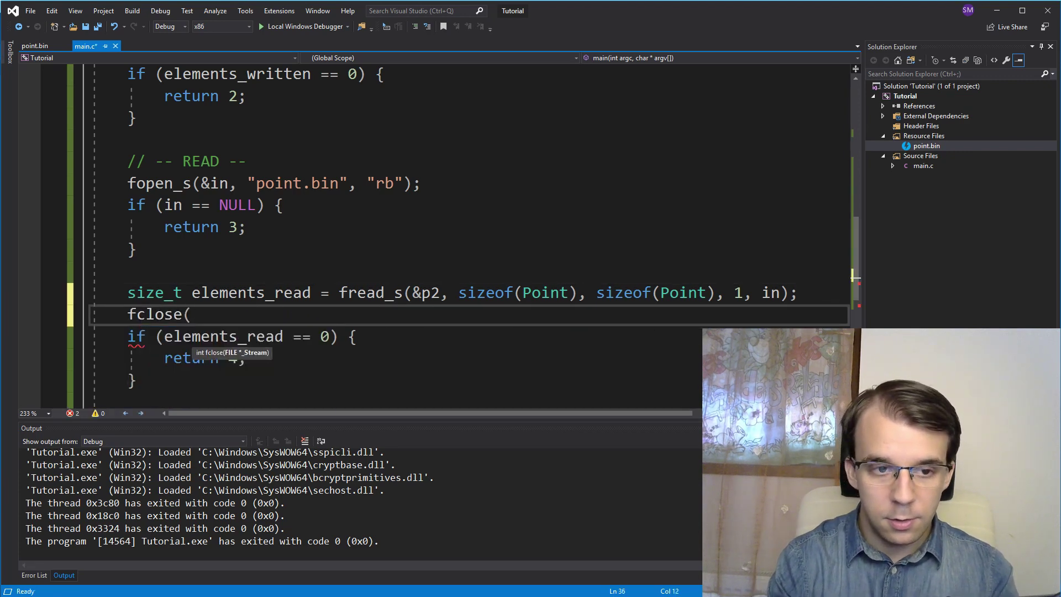
pyautogui.write('in')
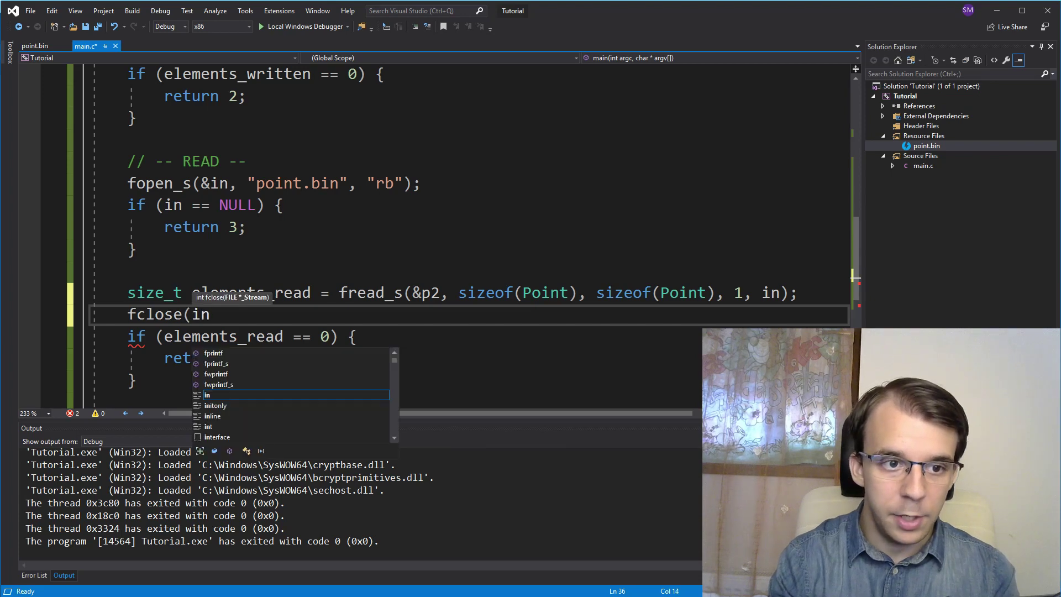
pyautogui.write(');')
pyautogui.hotkey('ctrl', 's')
pyautogui.scroll(-2, 238, 180)
pyautogui.moveTo(251, 162)
pyautogui.moveTo(229, 183)
pyautogui.mouseDown()
pyautogui.moveTo(128, 185)
pyautogui.moveTo(359, 208)
pyautogui.mouseUp()
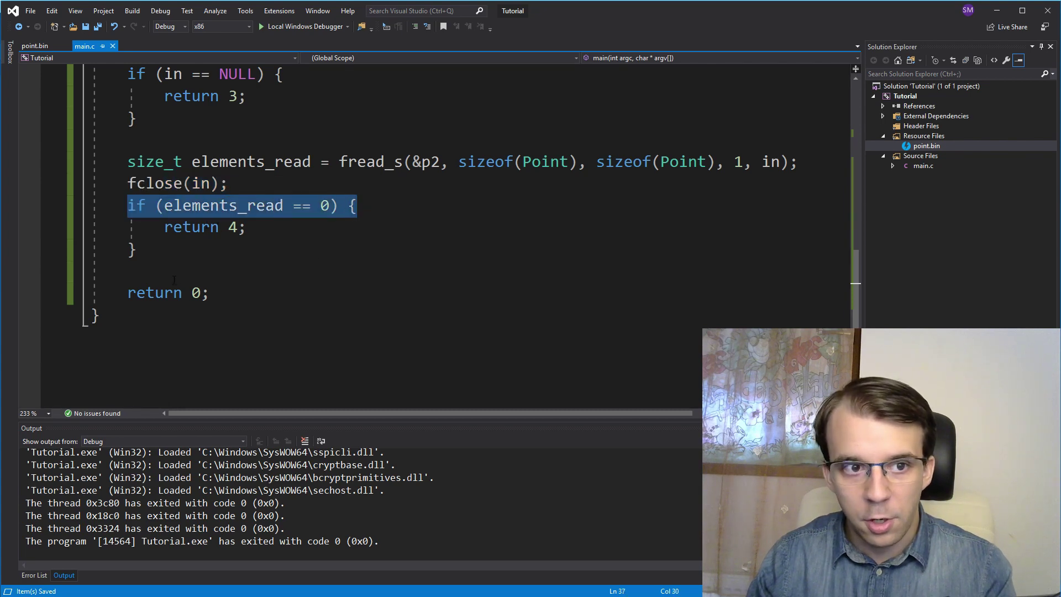
pyautogui.click(242, 271)
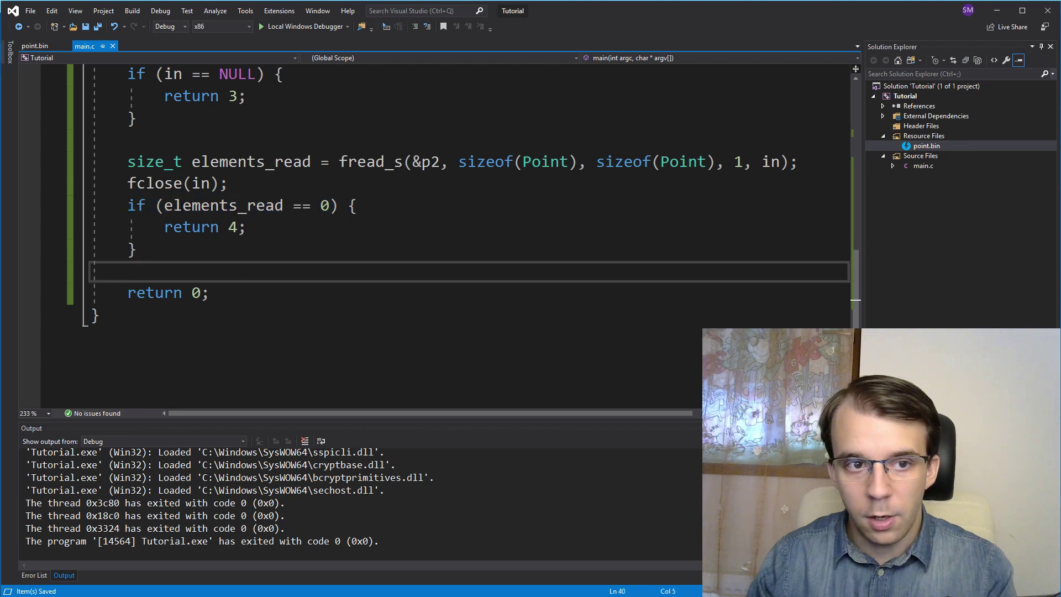
pyautogui.moveTo(229, 184)
pyautogui.mouseDown()
pyautogui.moveTo(128, 185)
pyautogui.moveTo(152, 249)
pyautogui.mouseUp()
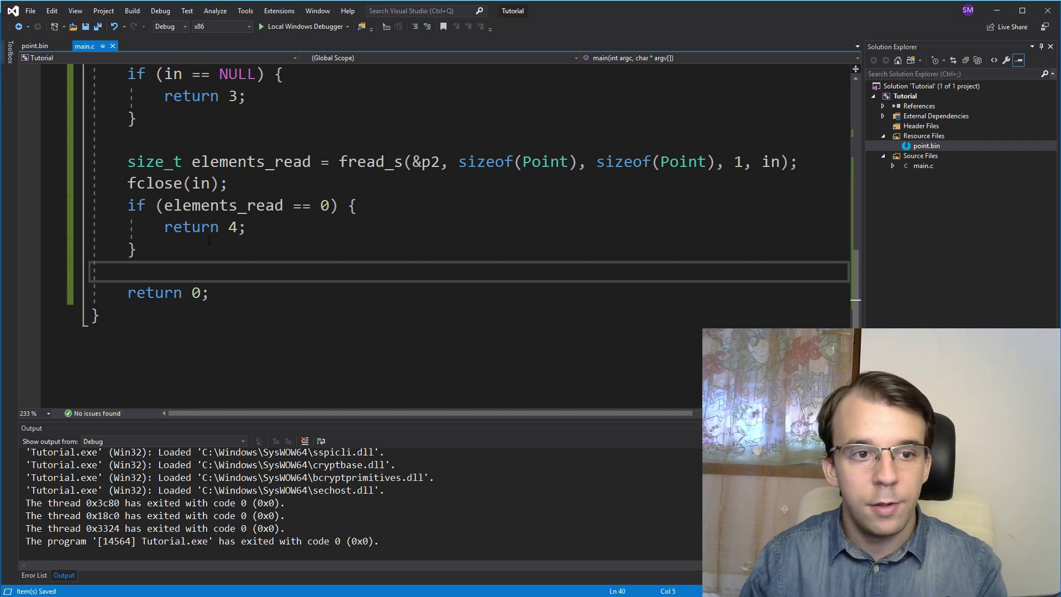
pyautogui.moveTo(244, 188); pyautogui.dragTo(114, 189)
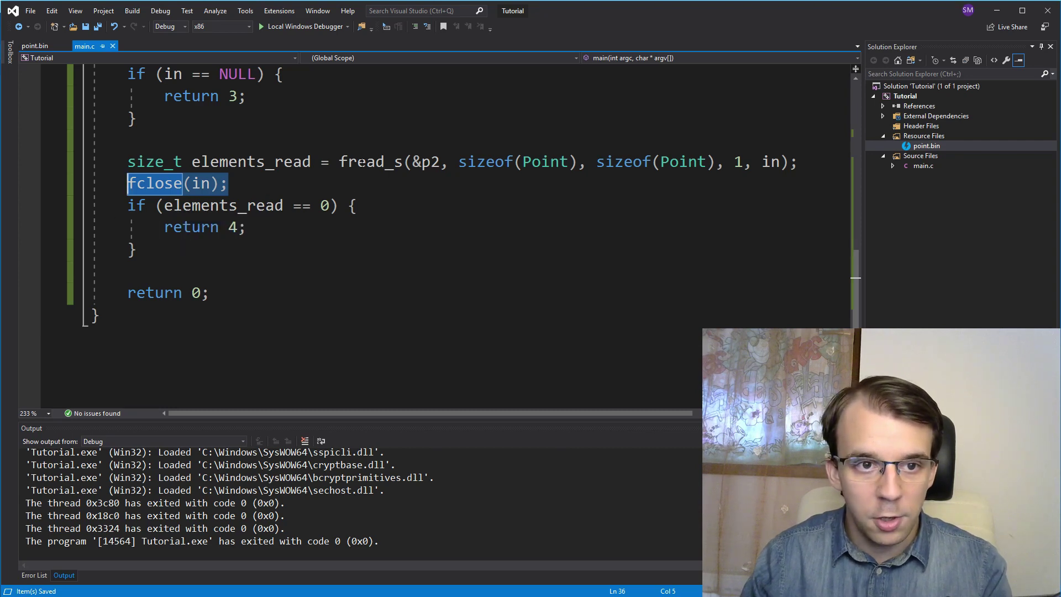
pyautogui.doubleClick(372, 166)
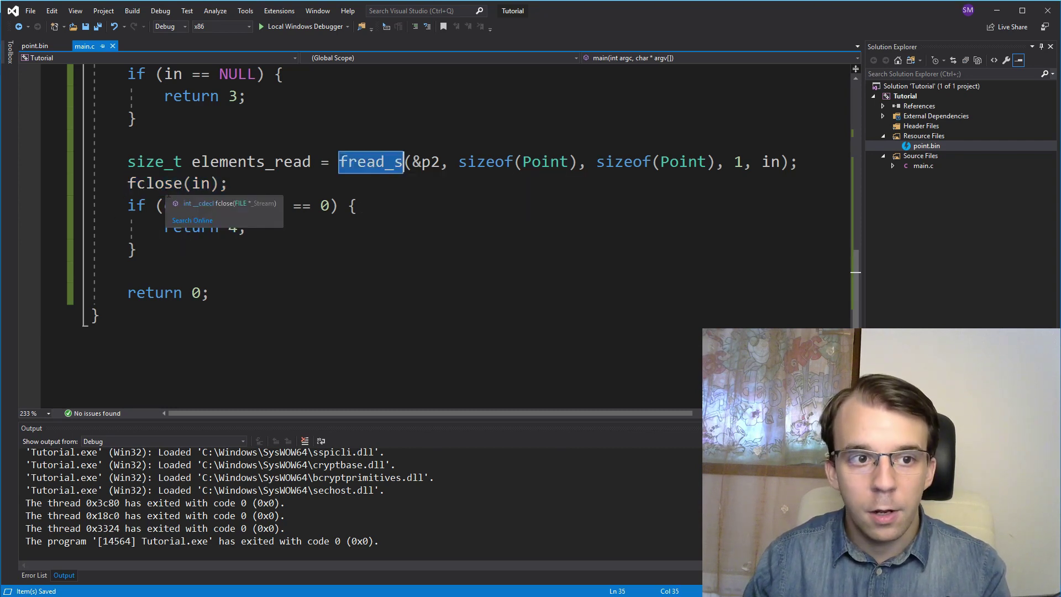
pyautogui.moveTo(127, 206); pyautogui.dragTo(137, 250)
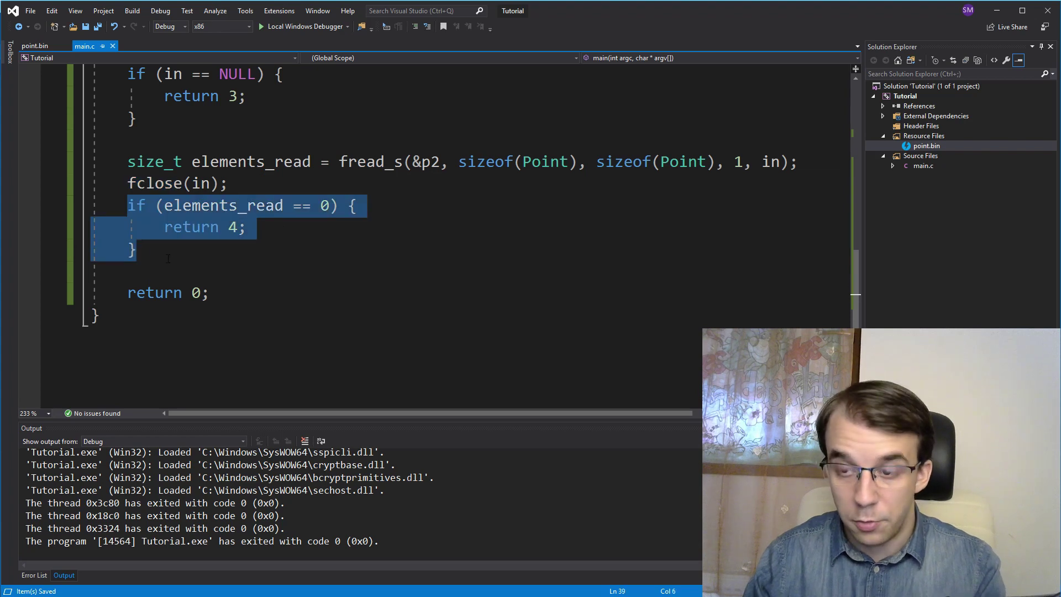
pyautogui.click(190, 272)
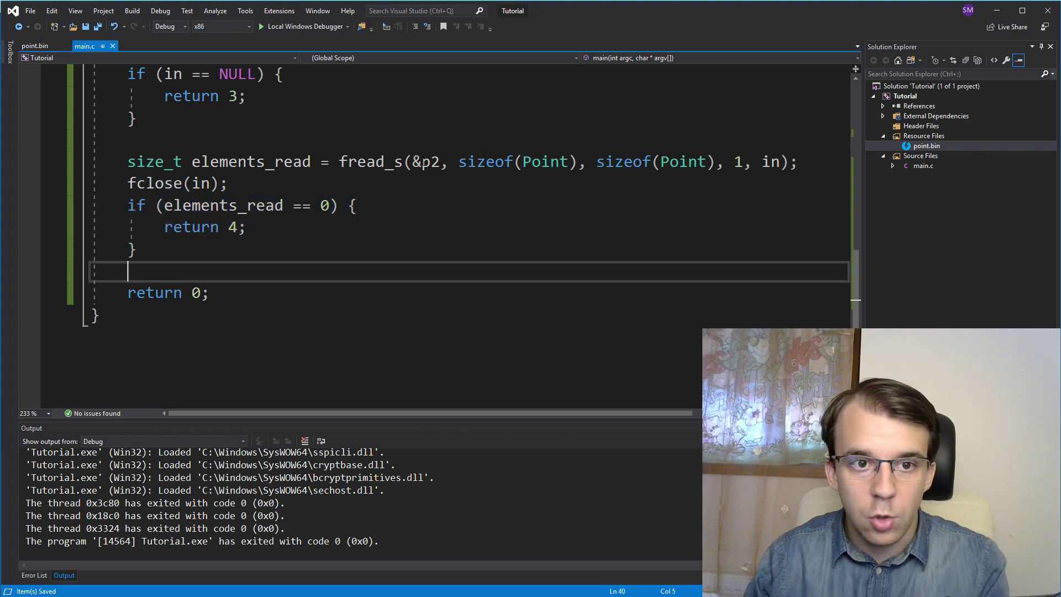
pyautogui.moveTo(404, 162); pyautogui.dragTo(442, 162)
pyautogui.moveTo(110, 160); pyautogui.dragTo(175, 246)
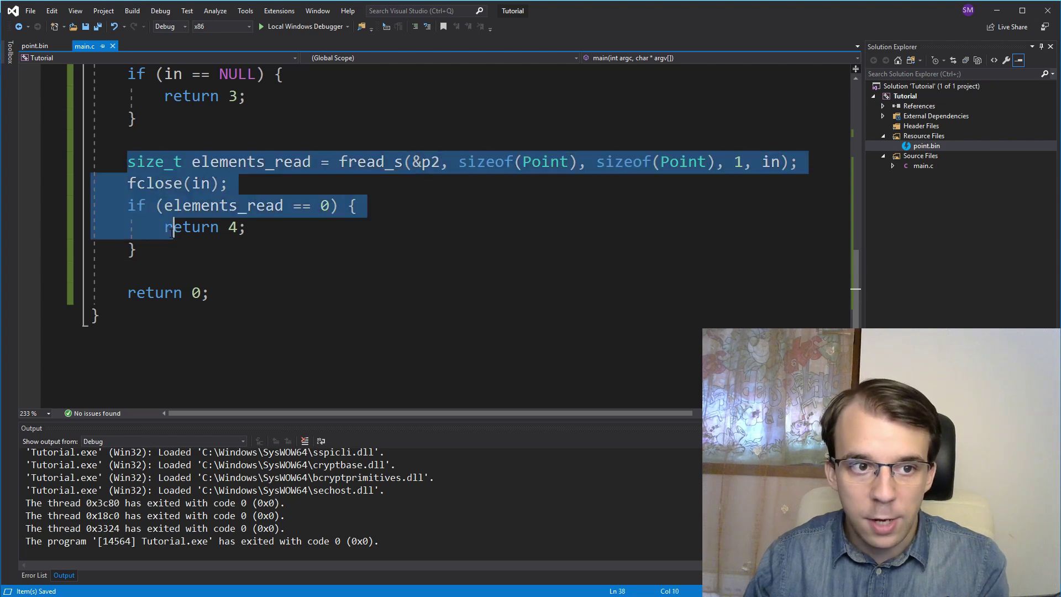
# Add printf("Point read from binary file: %d, %d\n", p2.x, p2.y); after the read check and save
pyautogui.click(187, 261)
pyautogui.click(172, 183)
pyautogui.click(178, 270)
pyautogui.press('Return')
pyautogui.press('Return')
pyautogui.press('Up')
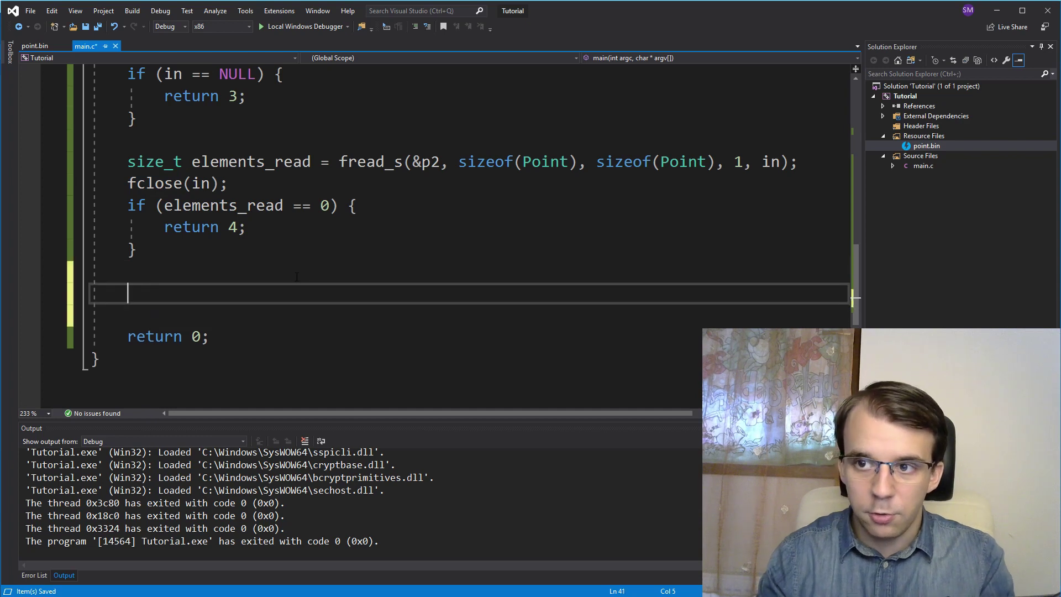
pyautogui.write('printf("')
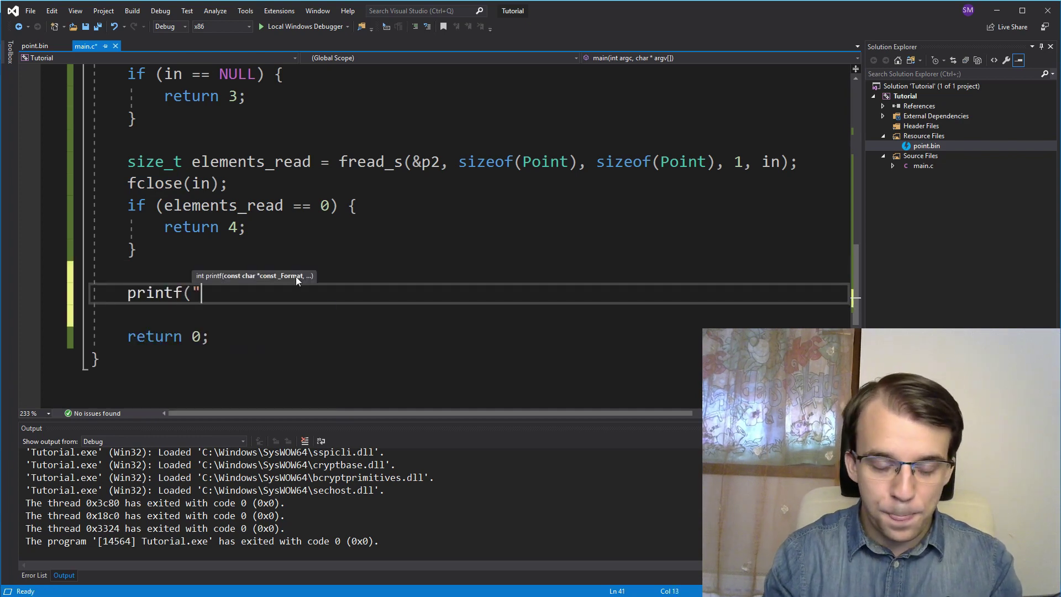
pyautogui.write('Point read from bin')
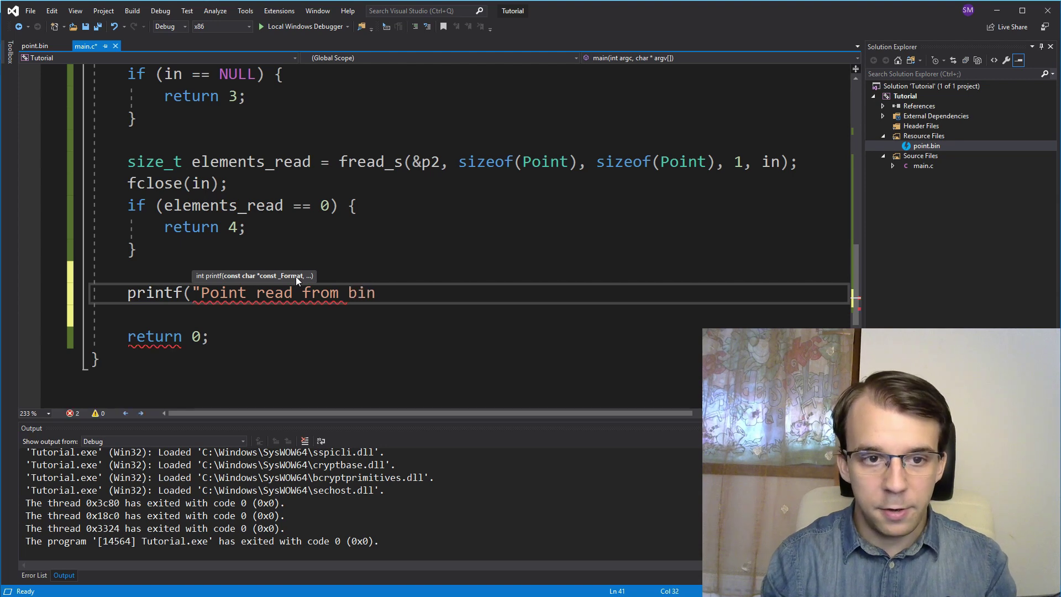
pyautogui.write('ary file')
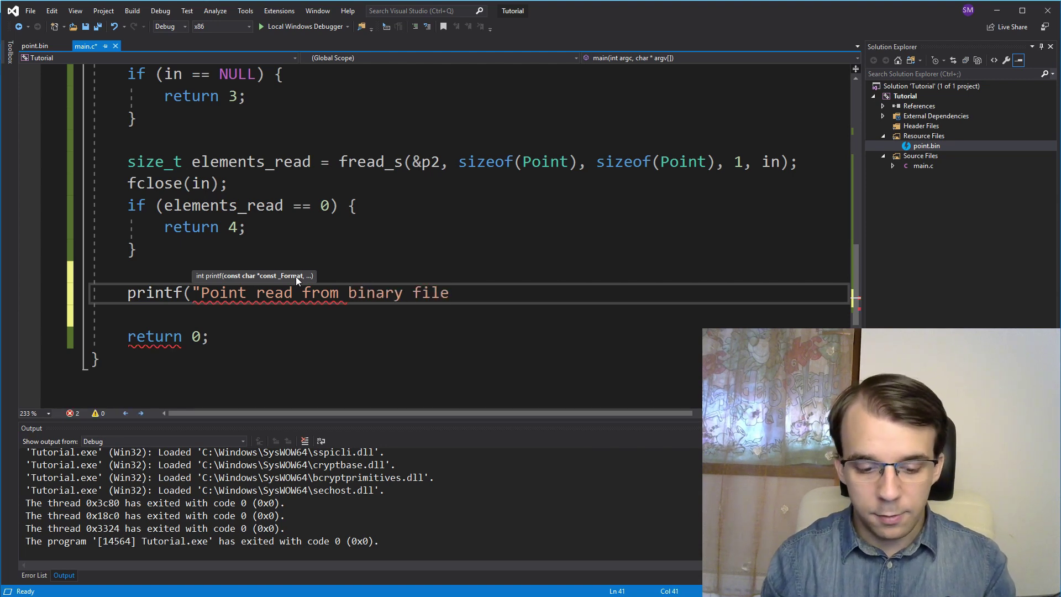
pyautogui.press('BackSpace')
pyautogui.write(': %d, %d\\n"')
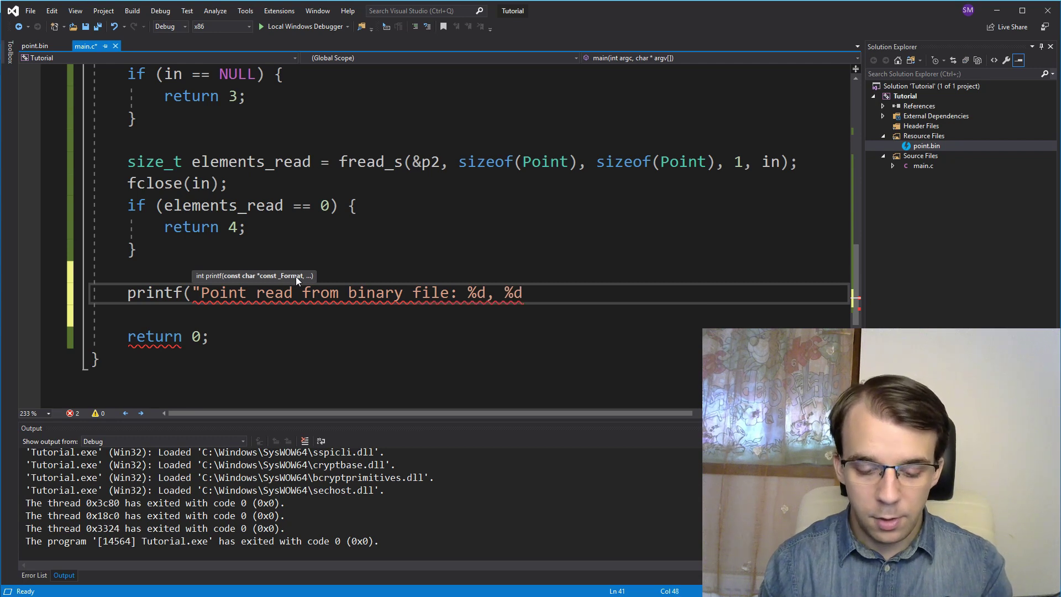
pyautogui.write(', ')
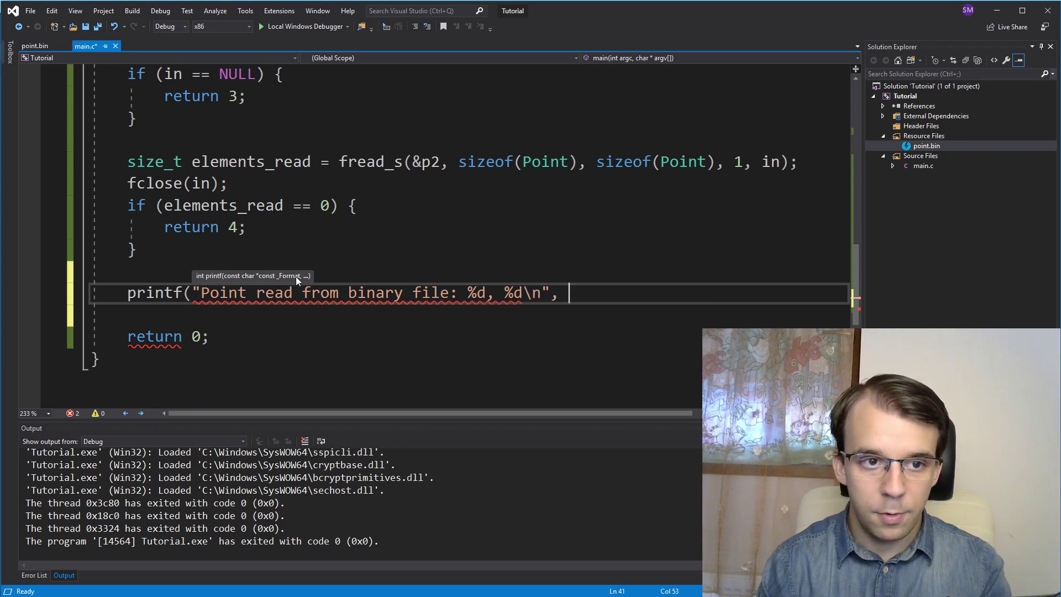
pyautogui.write('p2.x, p2.y);')
pyautogui.hotkey('ctrl', 's')
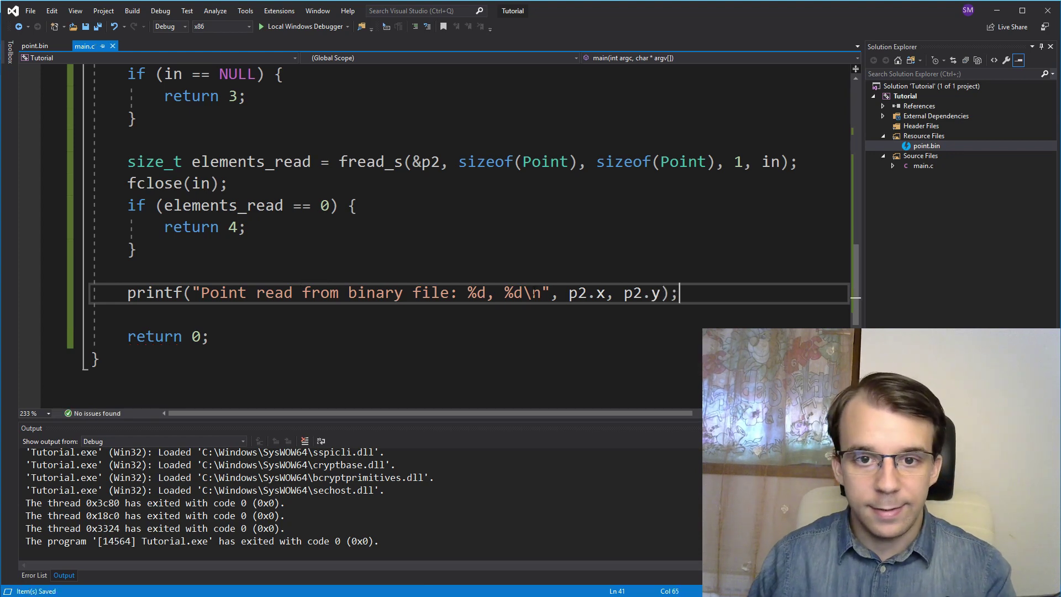
pyautogui.click(578, 255)
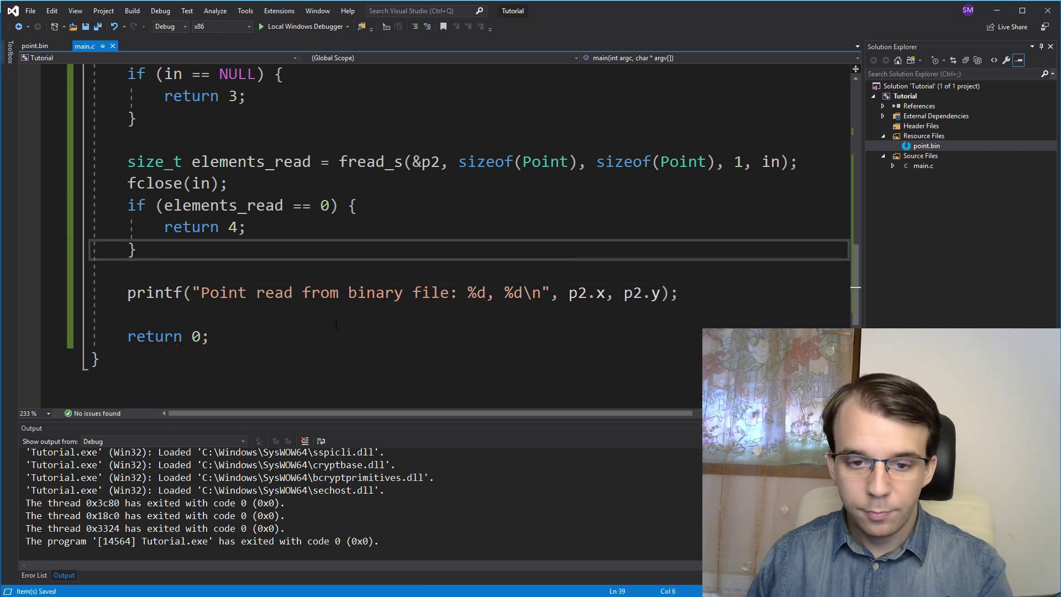
# Run the program and confirm point.bin's bytes 0D and FF FF FF FF match 13, -1
pyautogui.press('F5')
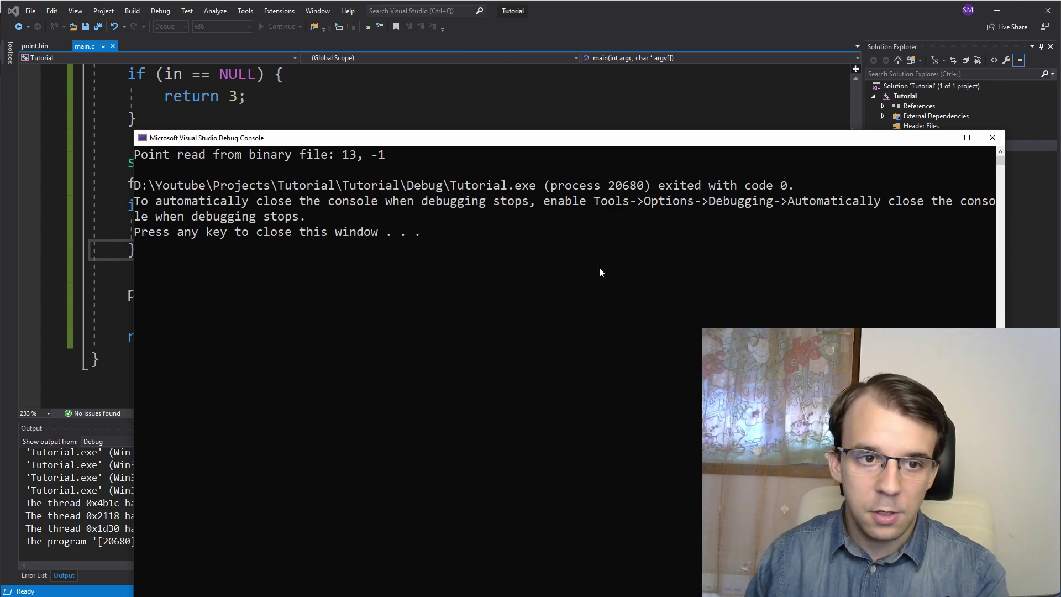
pyautogui.press('Return')
pyautogui.click(507, 339)
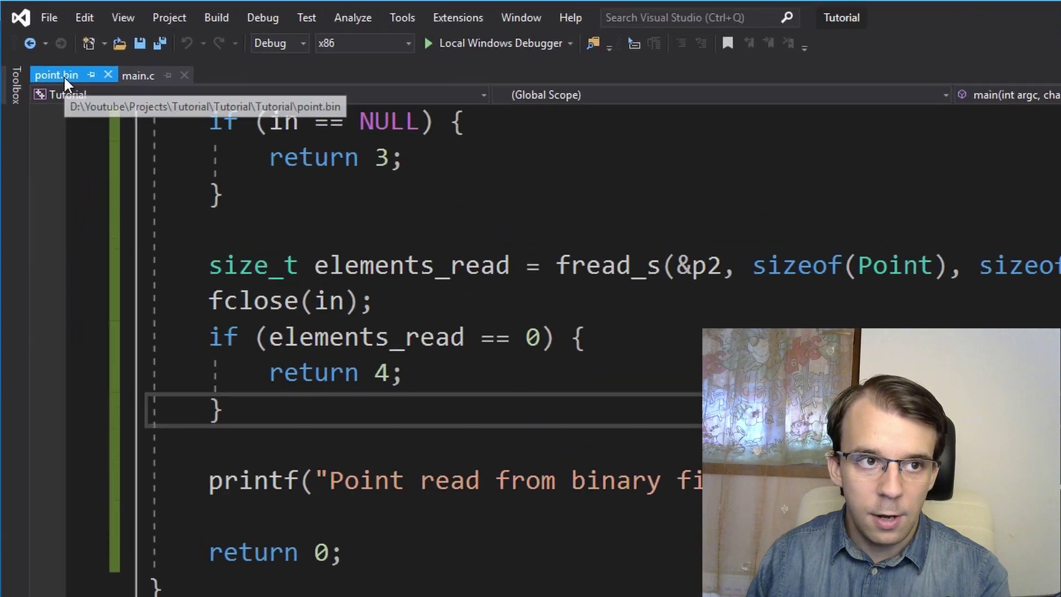
pyautogui.click(65, 76)
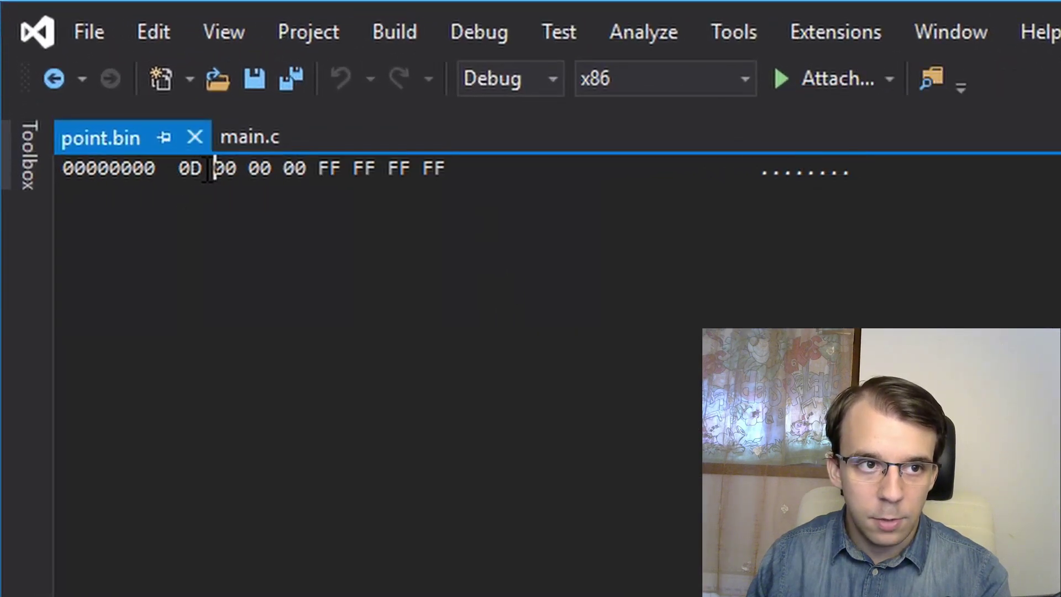
pyautogui.doubleClick(196, 170)
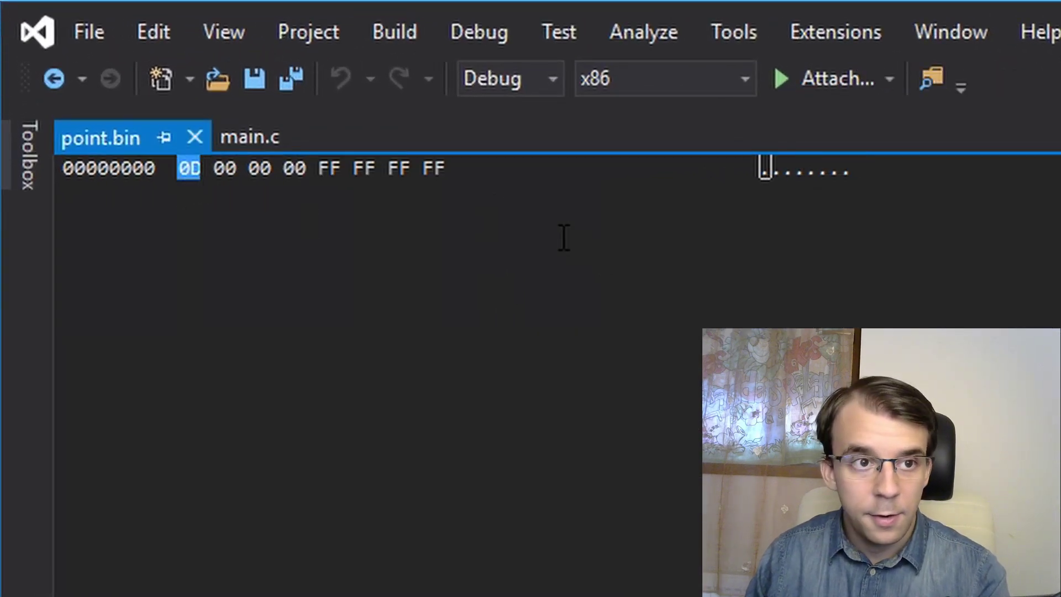
pyautogui.moveTo(320, 179); pyautogui.dragTo(470, 174)
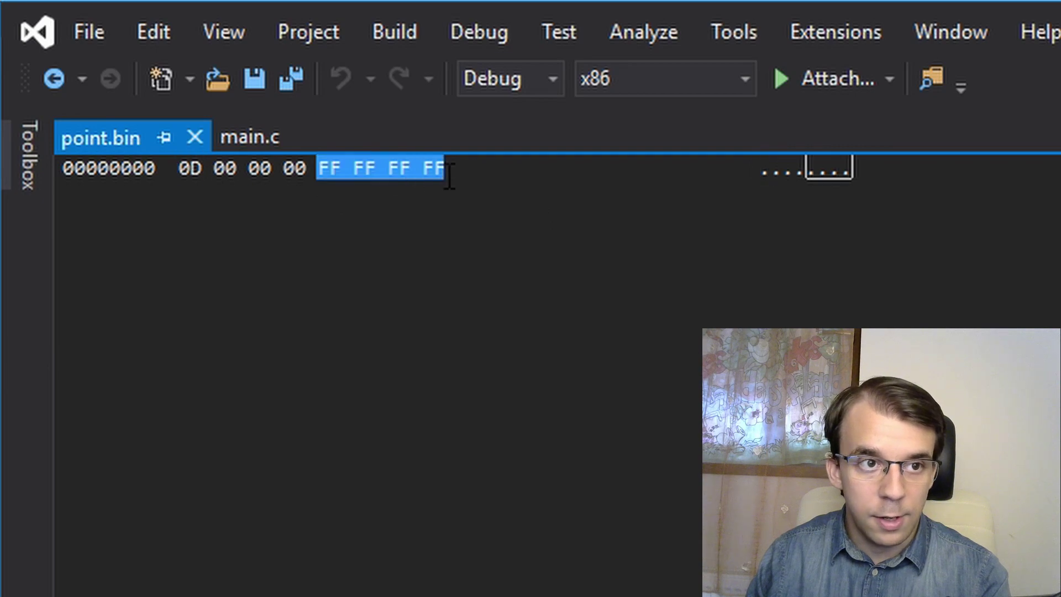
pyautogui.click(229, 137)
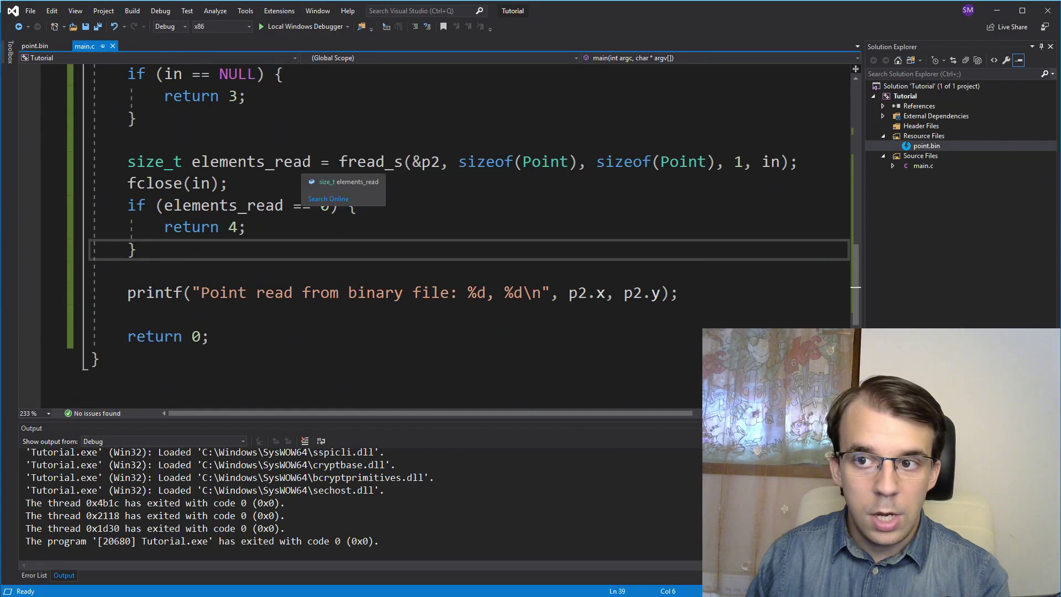
pyautogui.scroll(1, 346, 152)
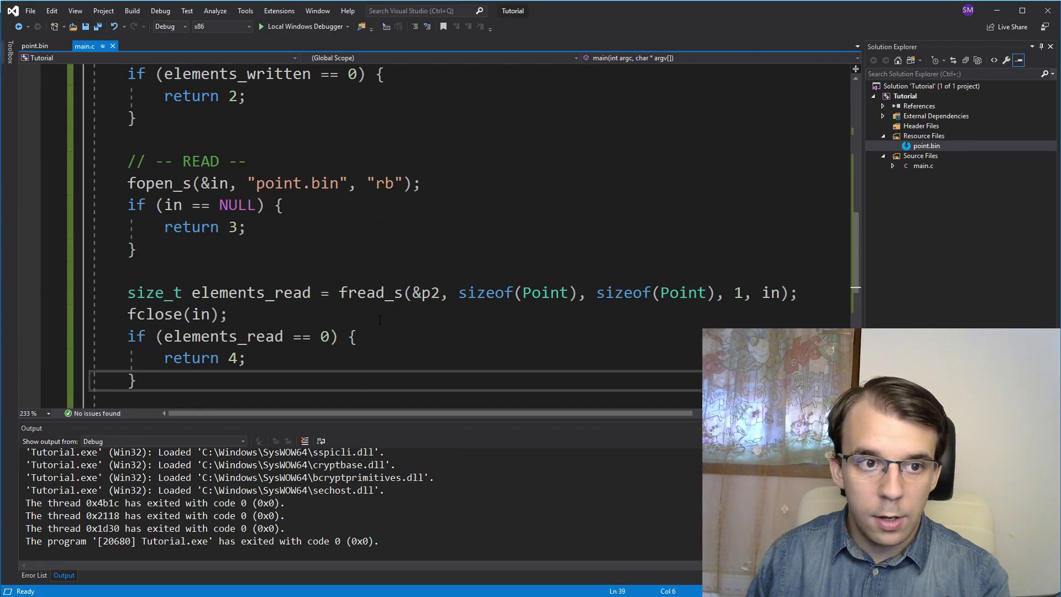
pyautogui.scroll(2, 346, 152)
pyautogui.scroll(1, 346, 152)
pyautogui.scroll(1, 346, 151)
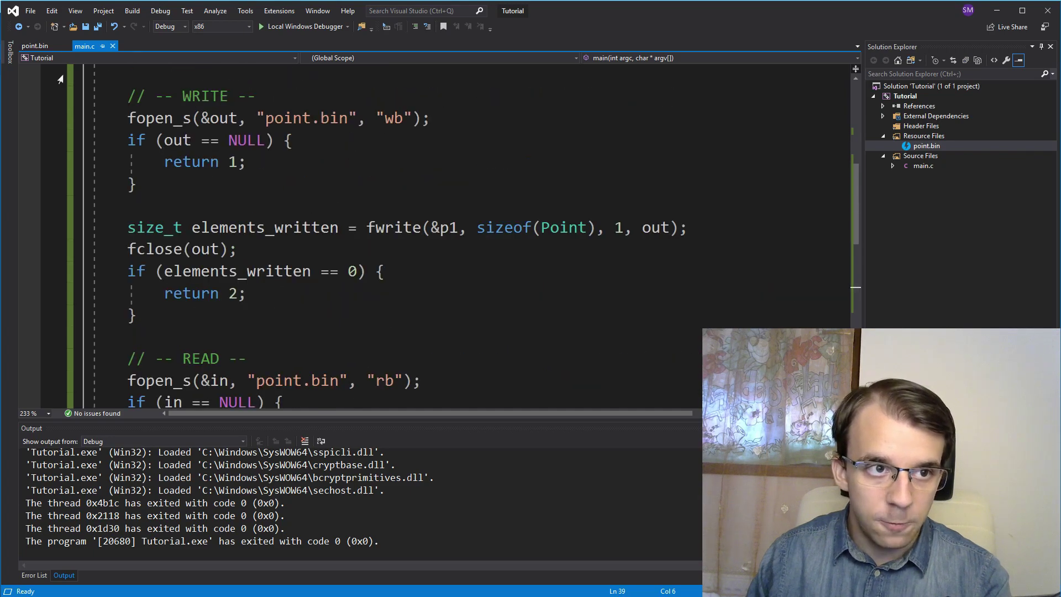
pyautogui.scroll(1, 73, 92)
pyautogui.scroll(-1, 249, 318)
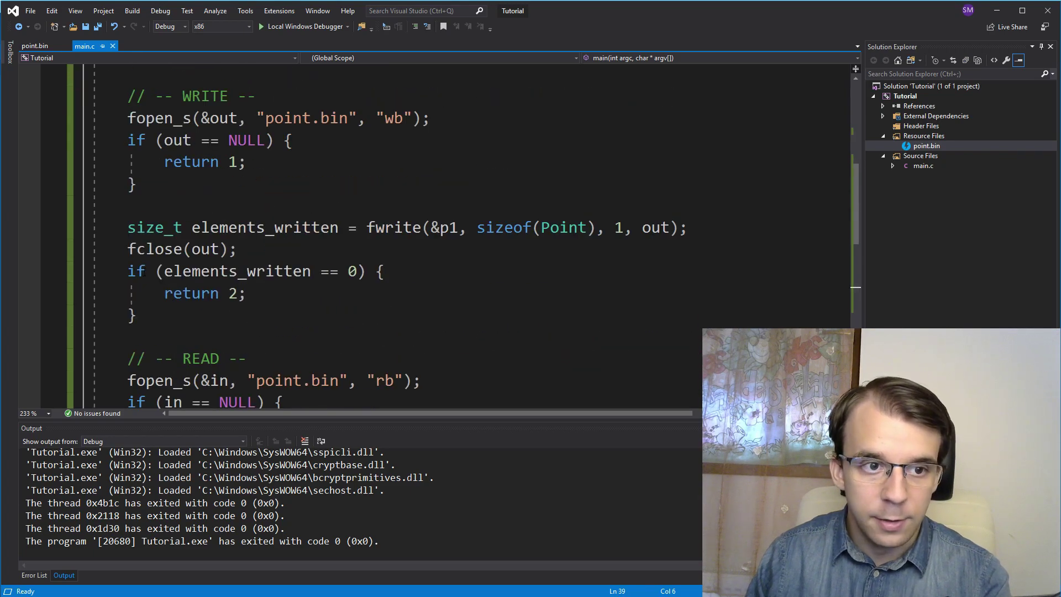
# Box-select the WRITE block lines from fopen_s to the elements_written check and prefix them with //
pyautogui.click(129, 96)
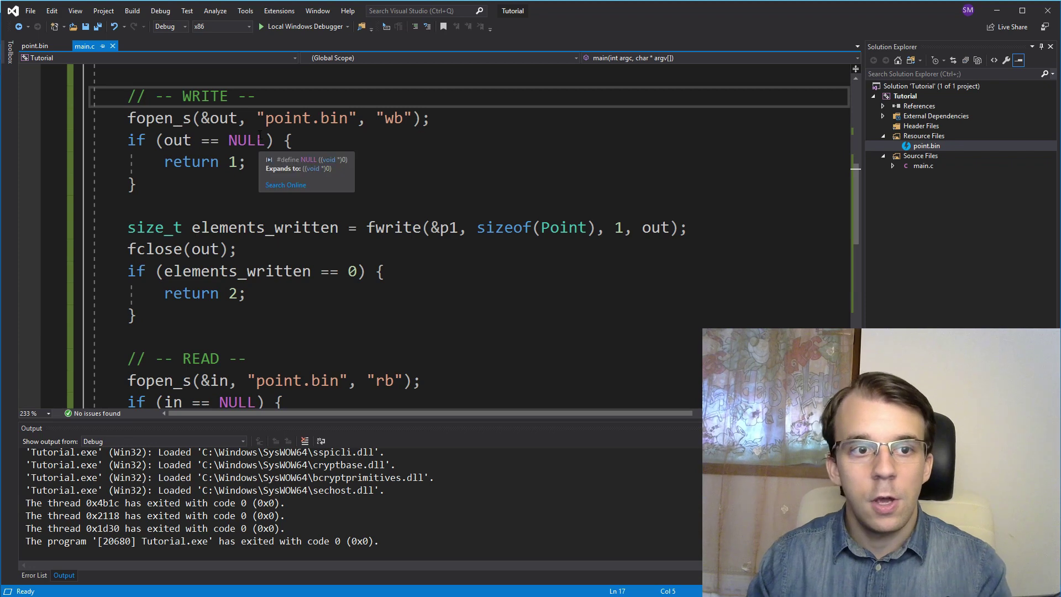
pyautogui.press('Down')
pyautogui.hotkey('shift', 'alt', 'Down')
pyautogui.hotkey('shift', 'alt', 'Down')
pyautogui.hotkey('shift', 'alt', 'Down')
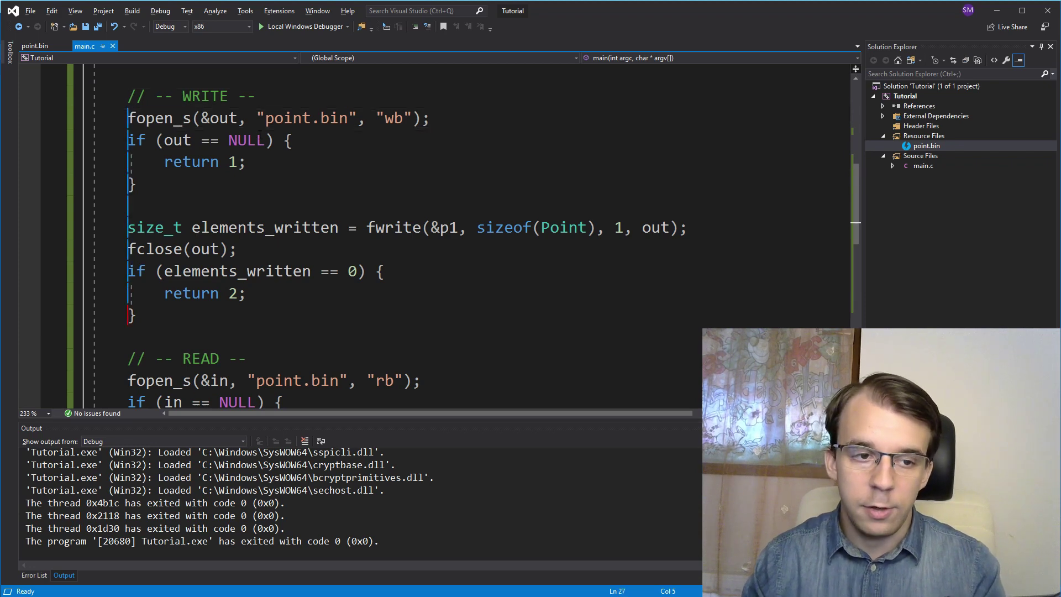
pyautogui.write('//')
pyautogui.hotkey('ctrl', 's')
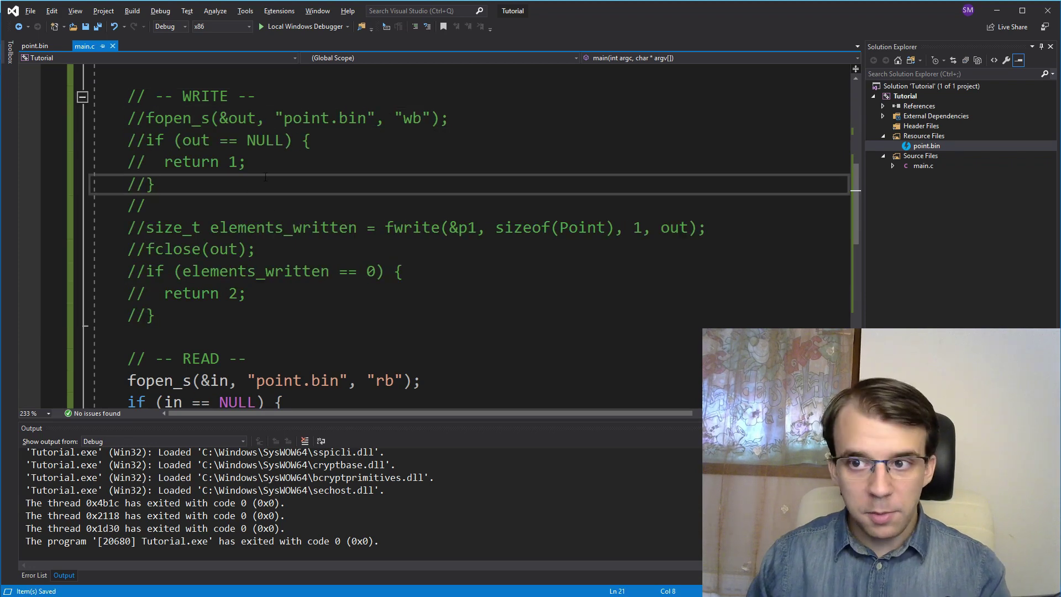
# Open point.bin in the hex view and select its first byte, 0D, for editing
pyautogui.click(38, 46)
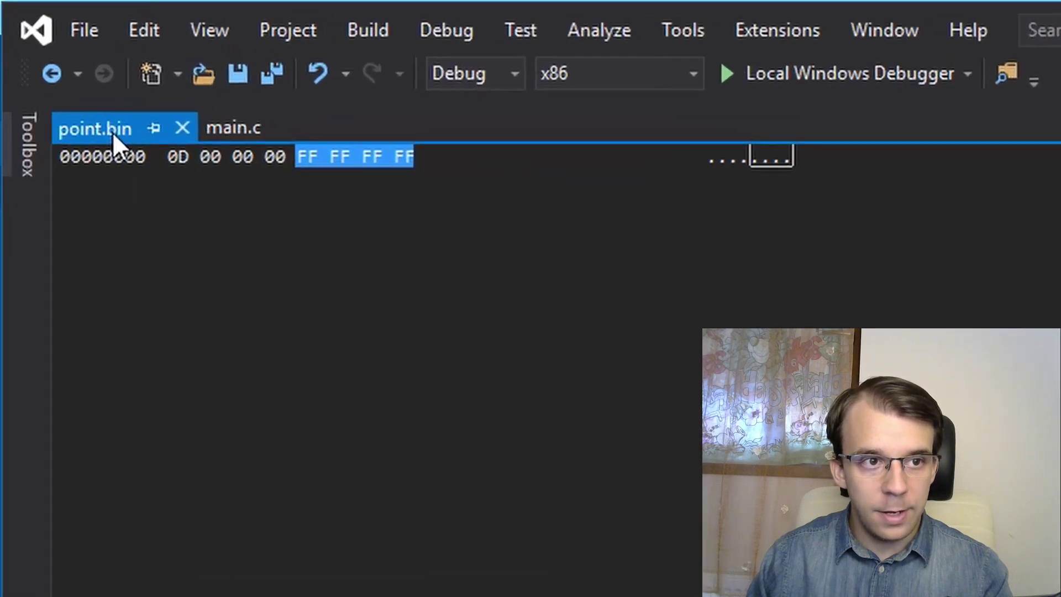
pyautogui.click(185, 170)
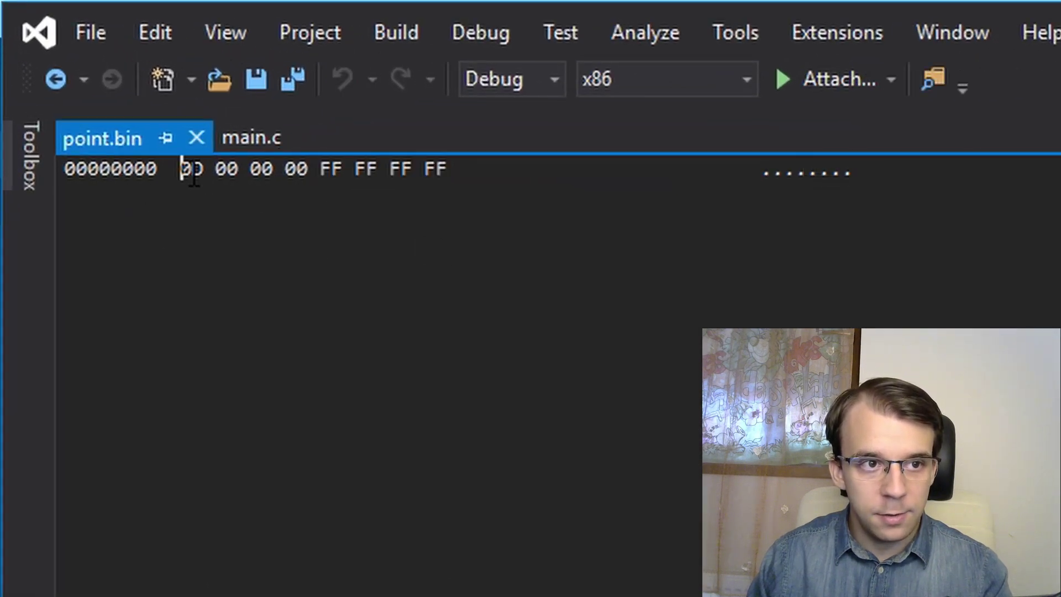
pyautogui.doubleClick(189, 175)
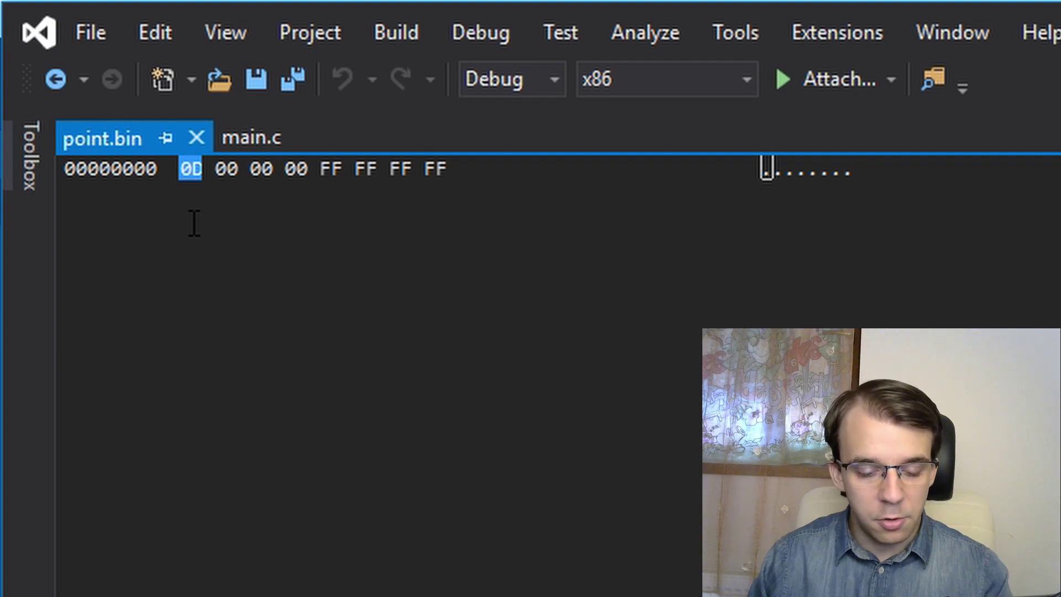
pyautogui.write('0F')
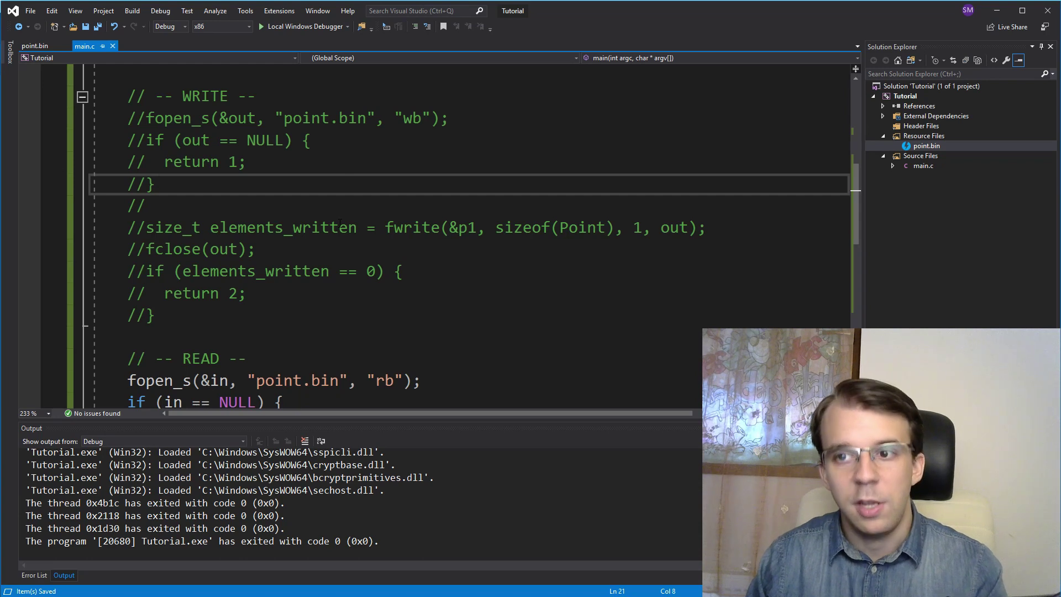
pyautogui.scroll(-2, 378, 305)
pyautogui.scroll(-2, 377, 306)
pyautogui.scroll(-2, 377, 306)
pyautogui.scroll(1, 383, 305)
# Run the program to see the point printed as 15, -1, then close the console
pyautogui.click(382, 304)
pyautogui.press('F5')
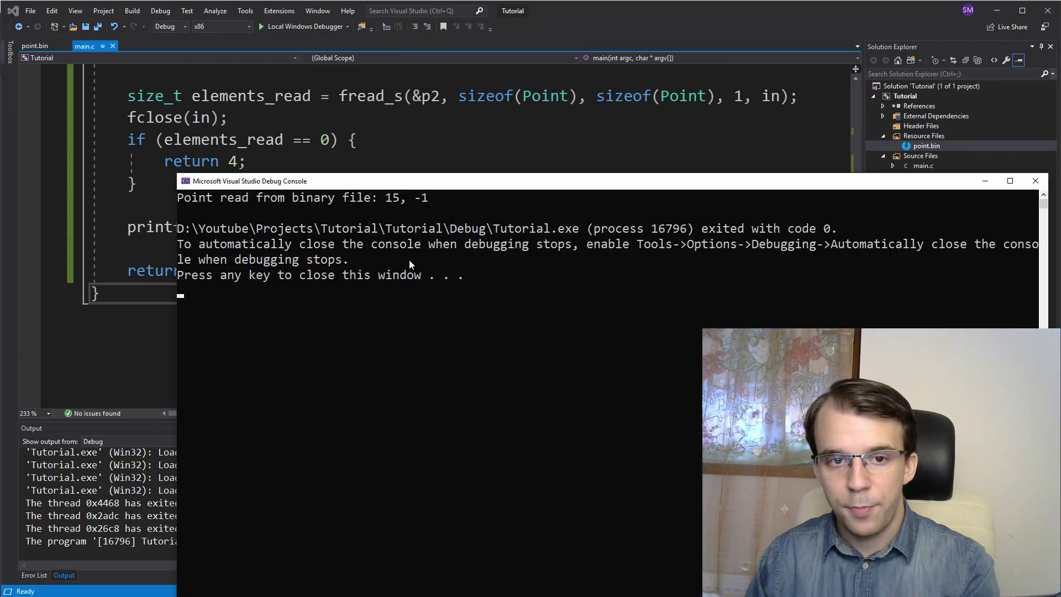
pyautogui.press('Return')
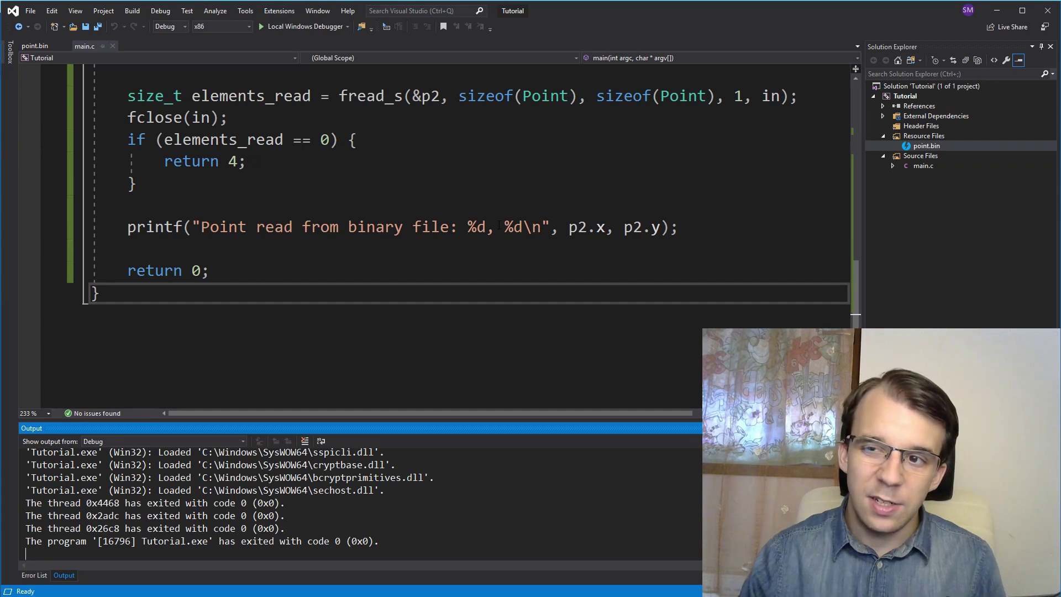
pyautogui.scroll(1, 505, 243)
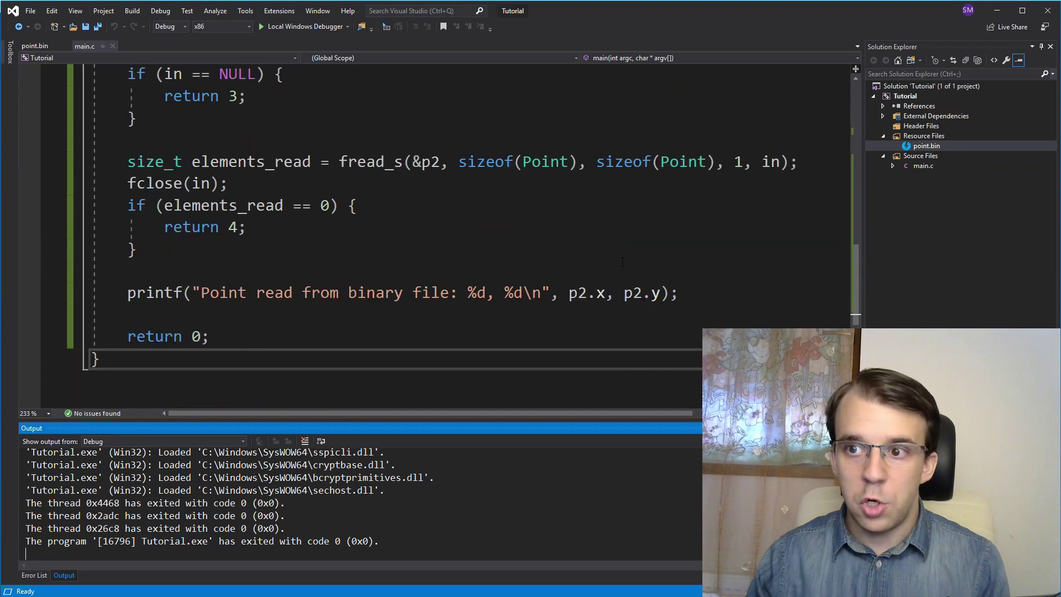
pyautogui.click(598, 293)
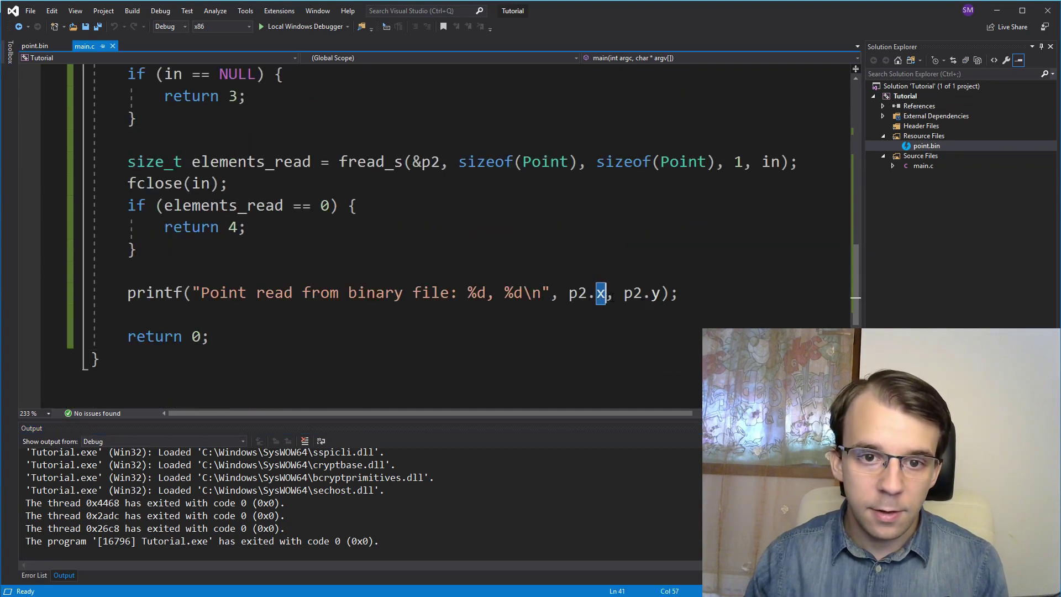
pyautogui.doubleClick(656, 293)
pyautogui.scroll(1, 607, 313)
pyautogui.scroll(6, 607, 314)
pyautogui.scroll(3, 261, 226)
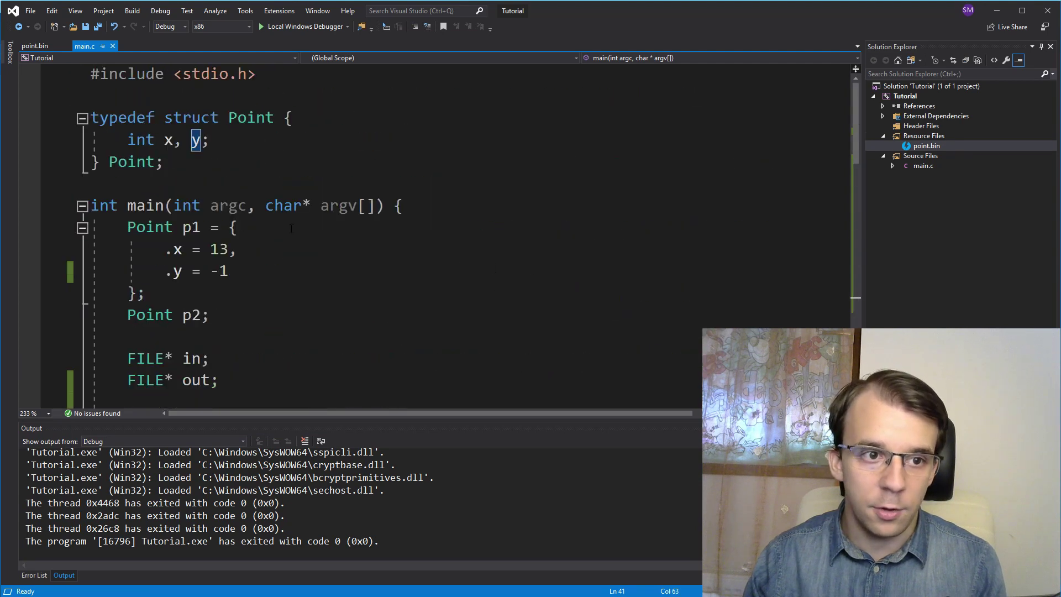
pyautogui.moveTo(166, 249); pyautogui.dragTo(237, 279)
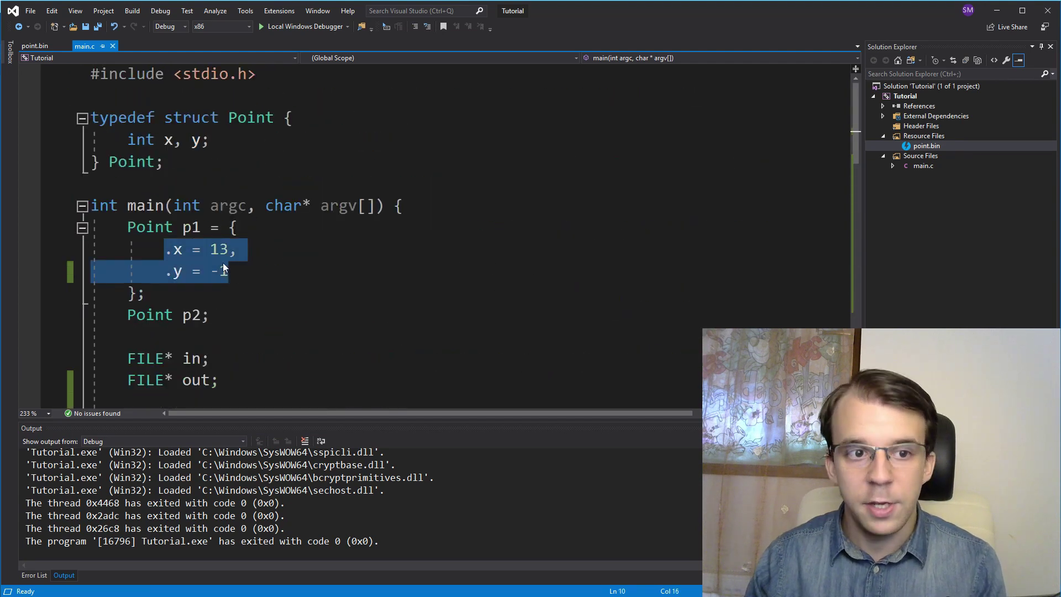
pyautogui.click(274, 251)
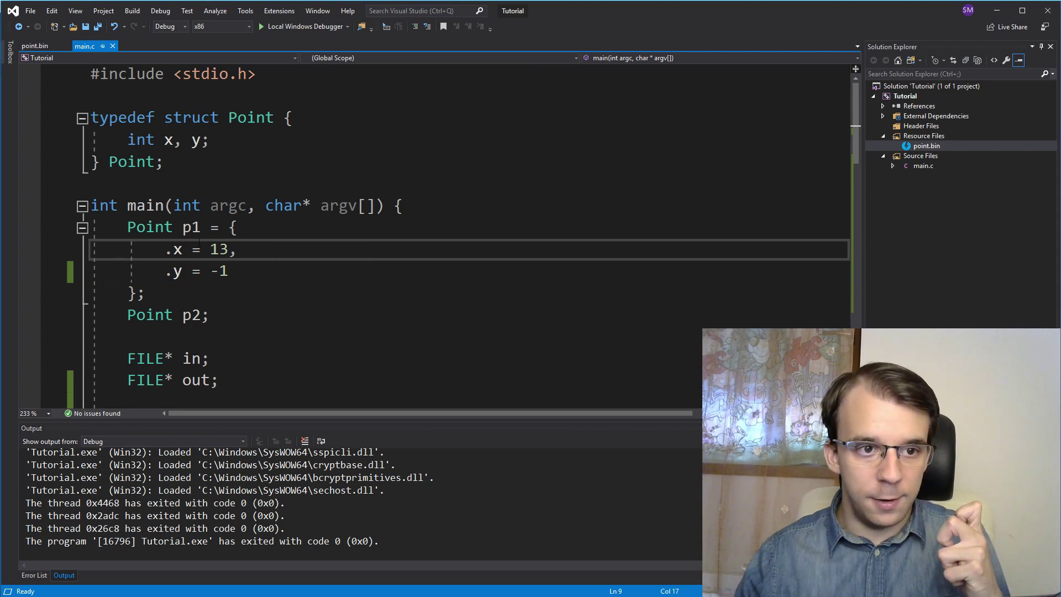
pyautogui.doubleClick(222, 249)
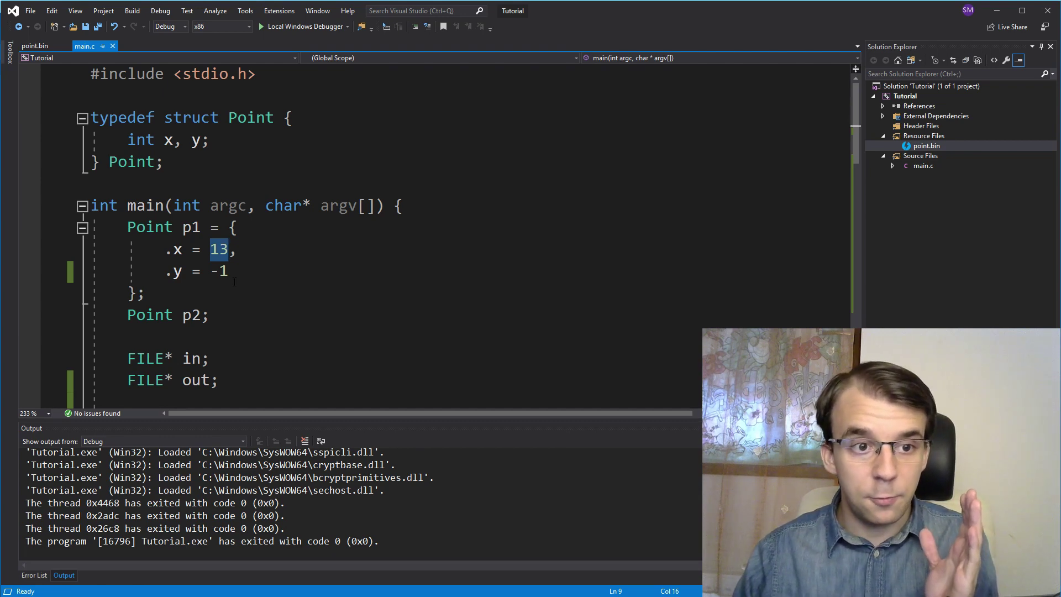
pyautogui.doubleClick(219, 270)
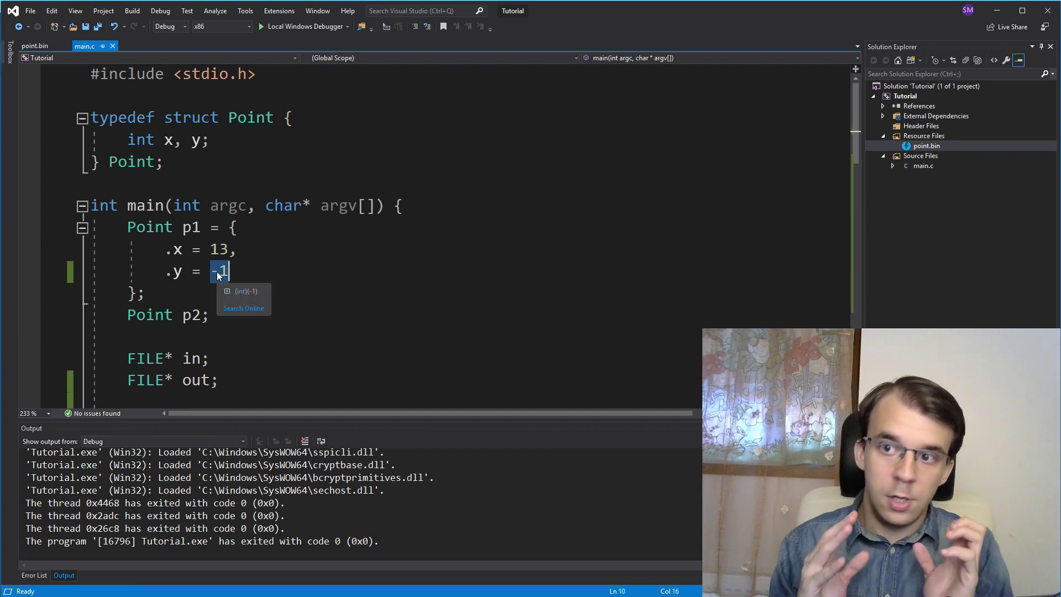
pyautogui.moveTo(219, 272)
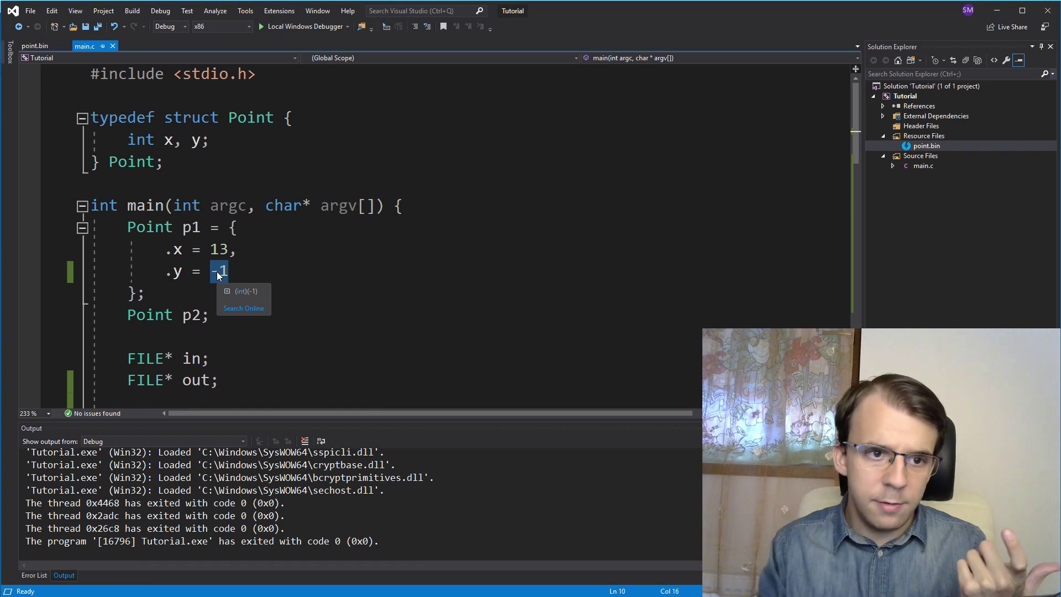
pyautogui.scroll(-1, 415, 249)
pyautogui.scroll(1, 415, 249)
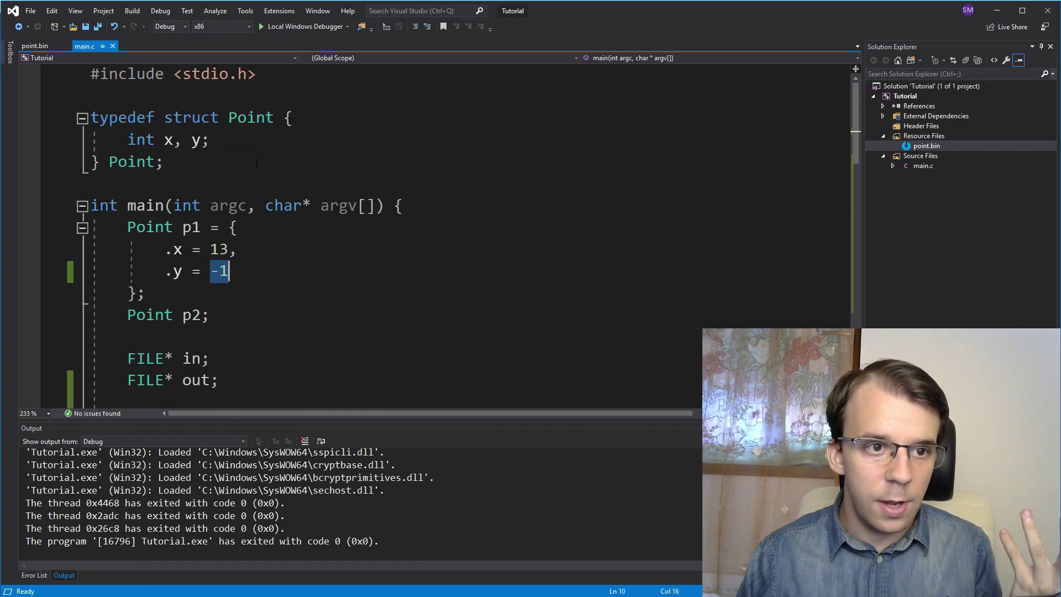
pyautogui.moveTo(127, 117); pyautogui.dragTo(127, 161)
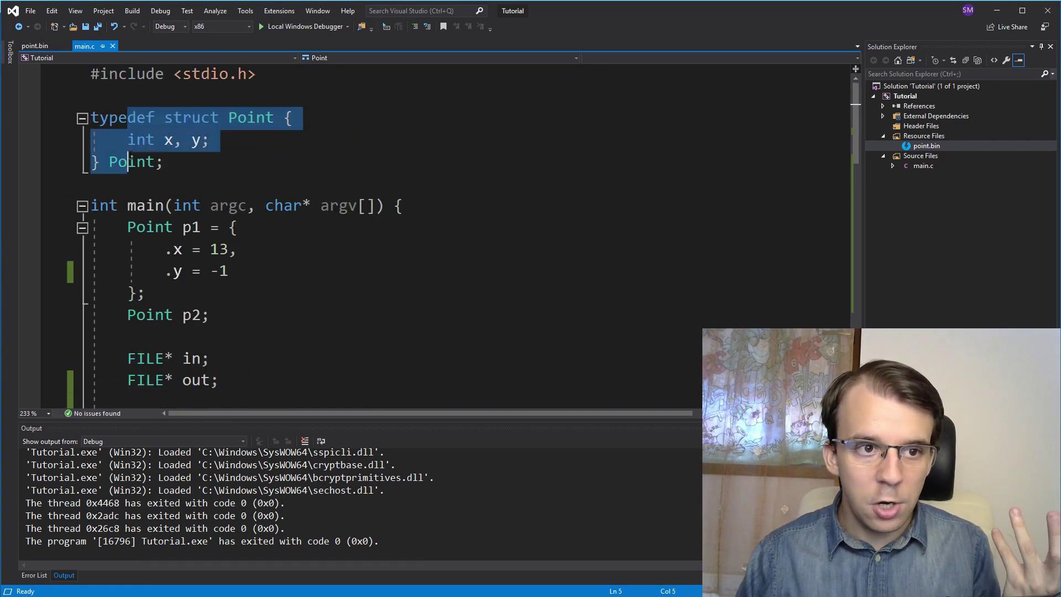
pyautogui.click(195, 170)
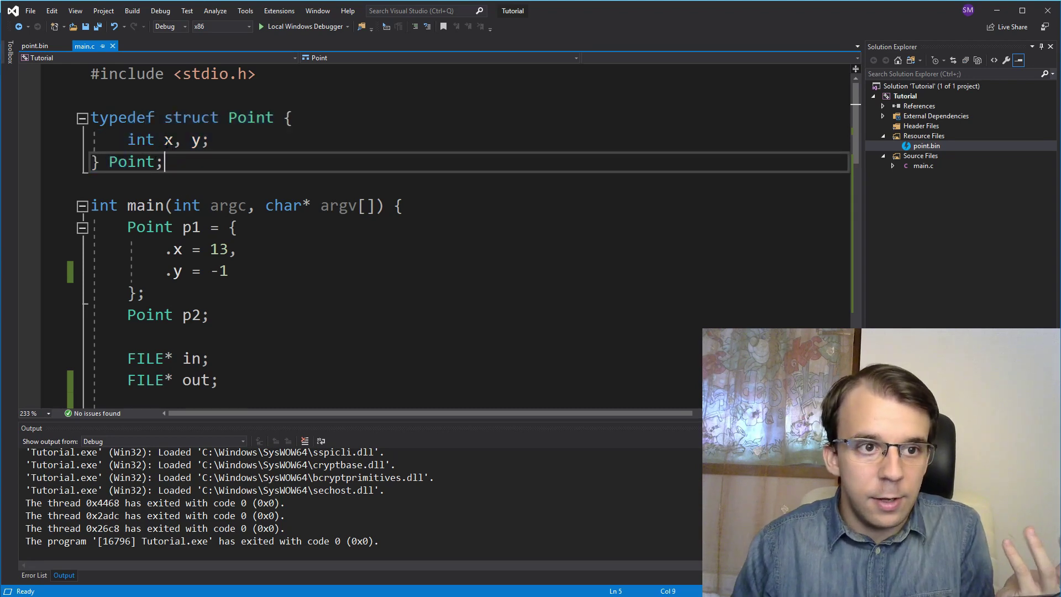
pyautogui.doubleClick(167, 140)
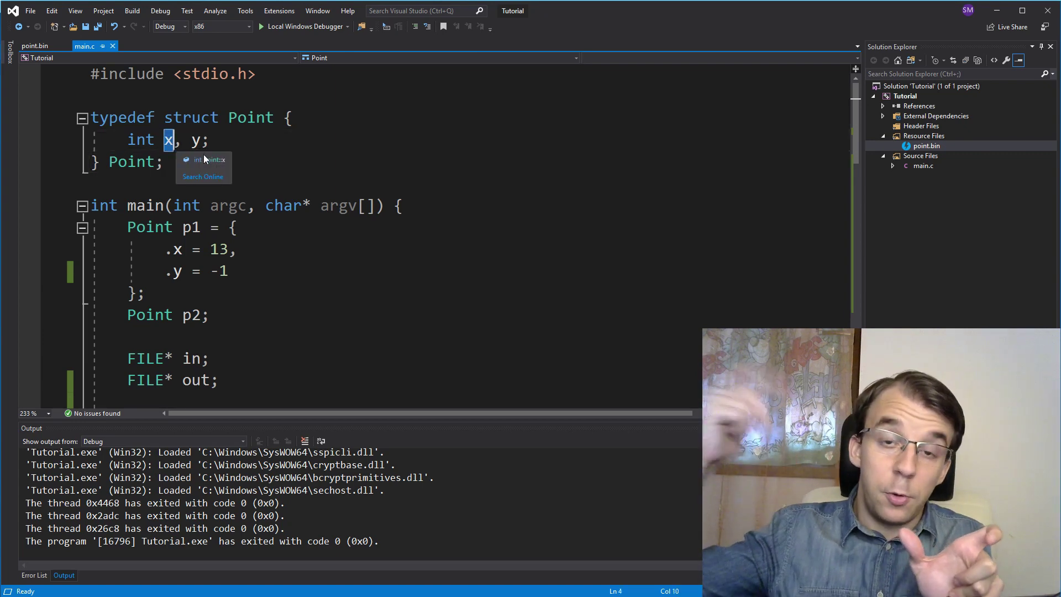
pyautogui.doubleClick(198, 140)
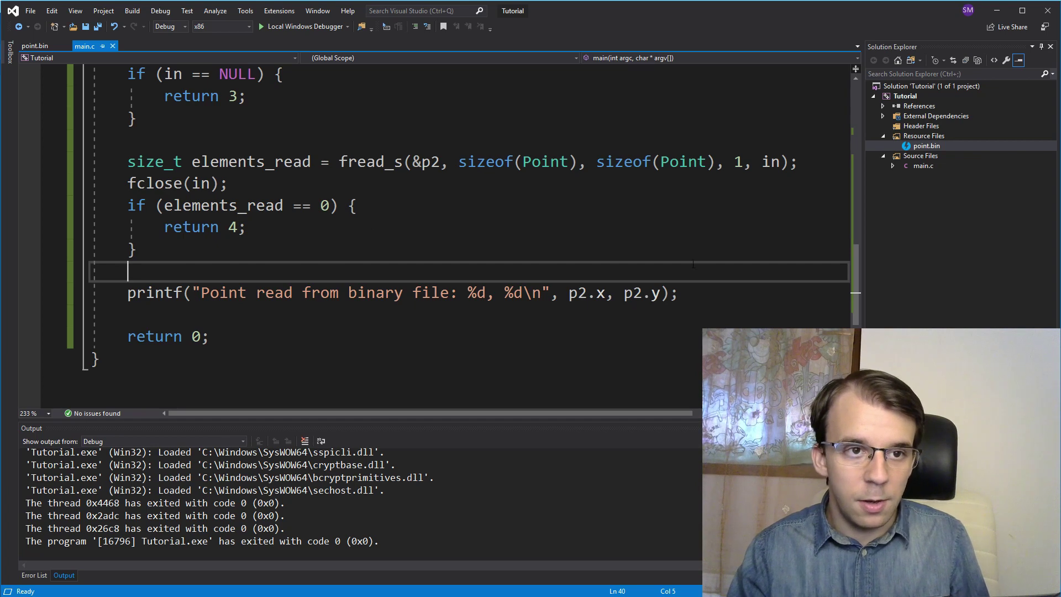
pyautogui.scroll(1, 278, 328)
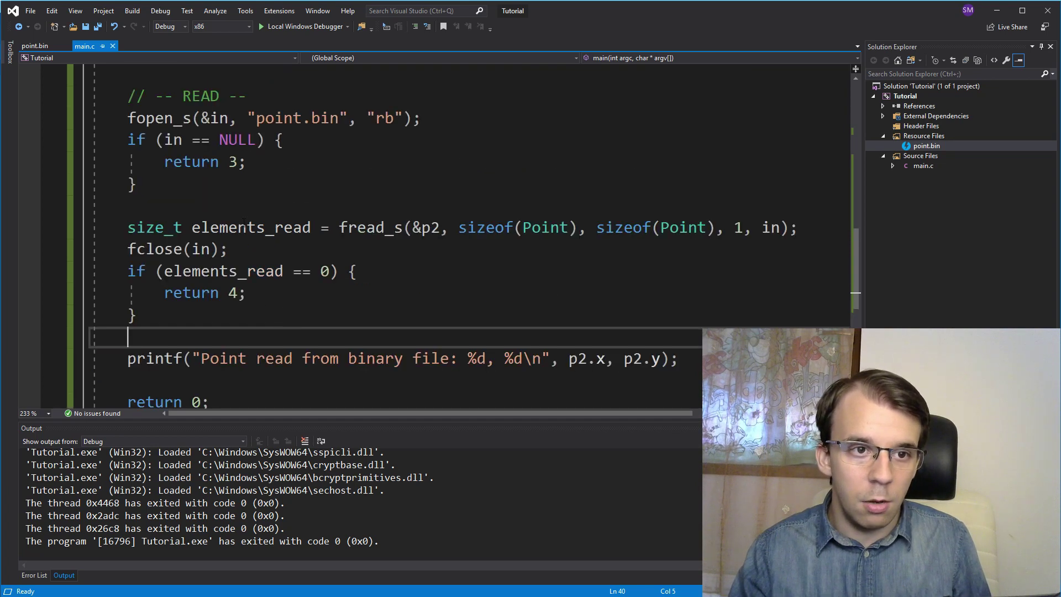
pyautogui.doubleClick(159, 118)
pyautogui.click(395, 118)
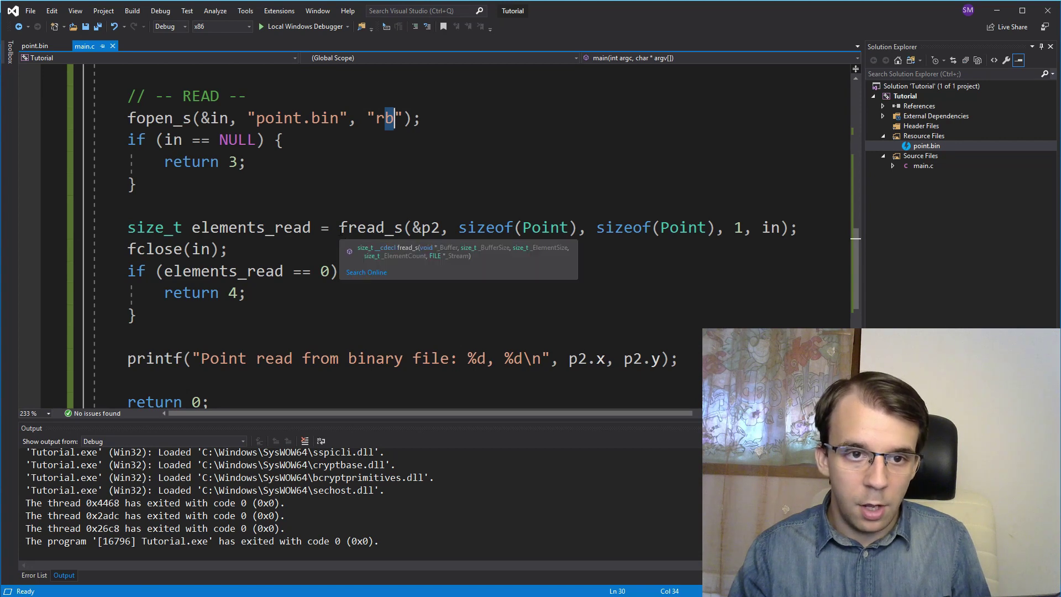
pyautogui.moveTo(340, 227); pyautogui.dragTo(412, 227)
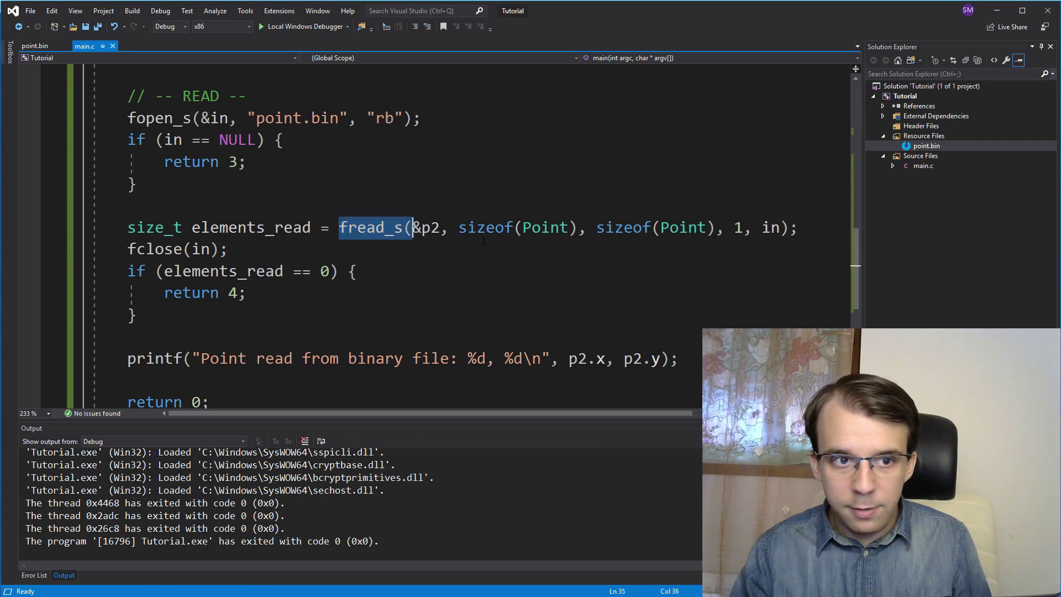
pyautogui.moveTo(127, 249); pyautogui.dragTo(220, 249)
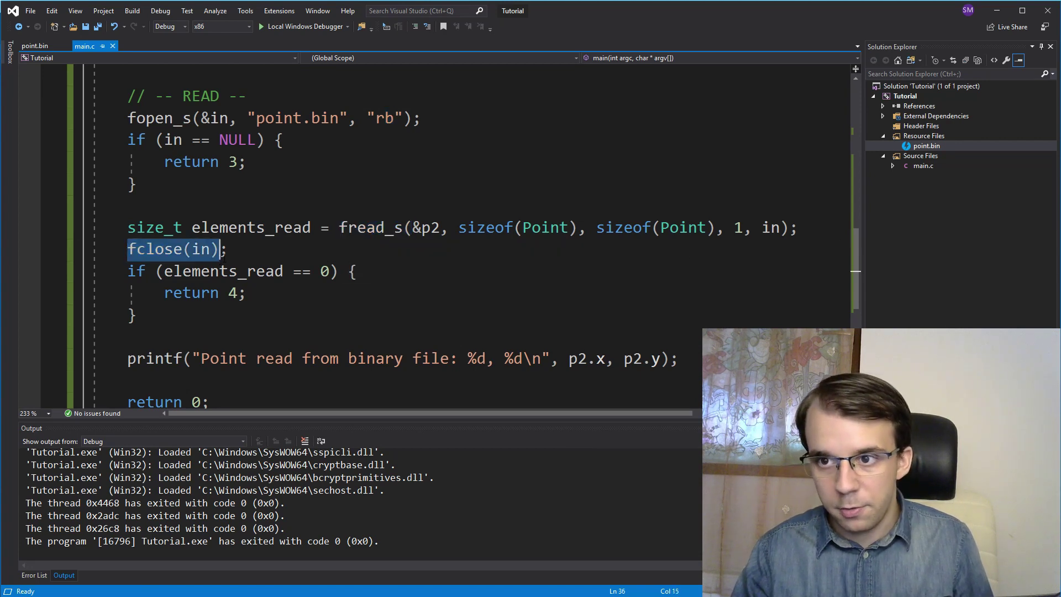
pyautogui.moveTo(205, 315); pyautogui.dragTo(91, 271)
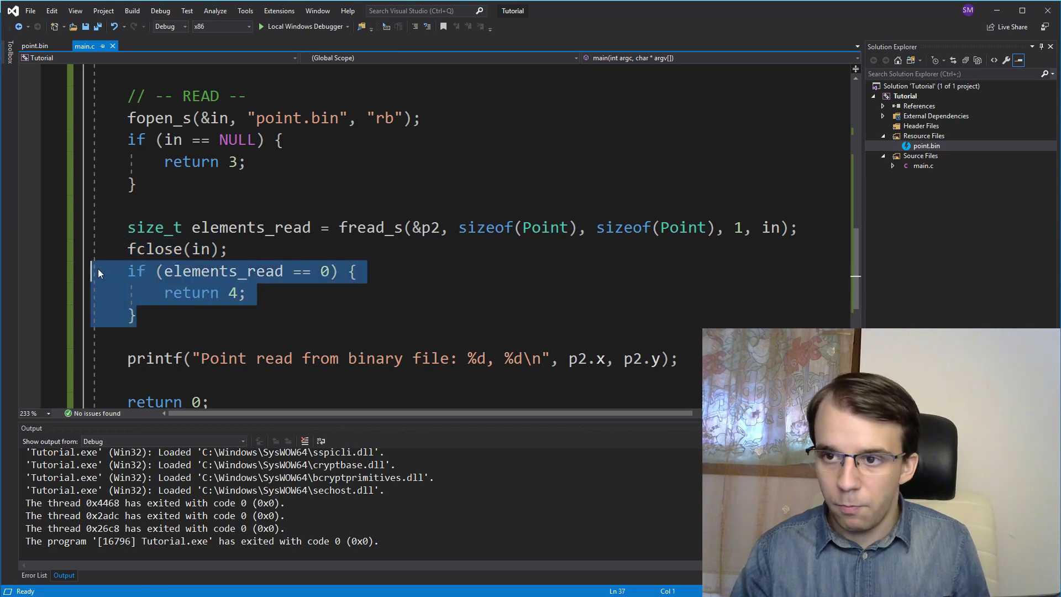